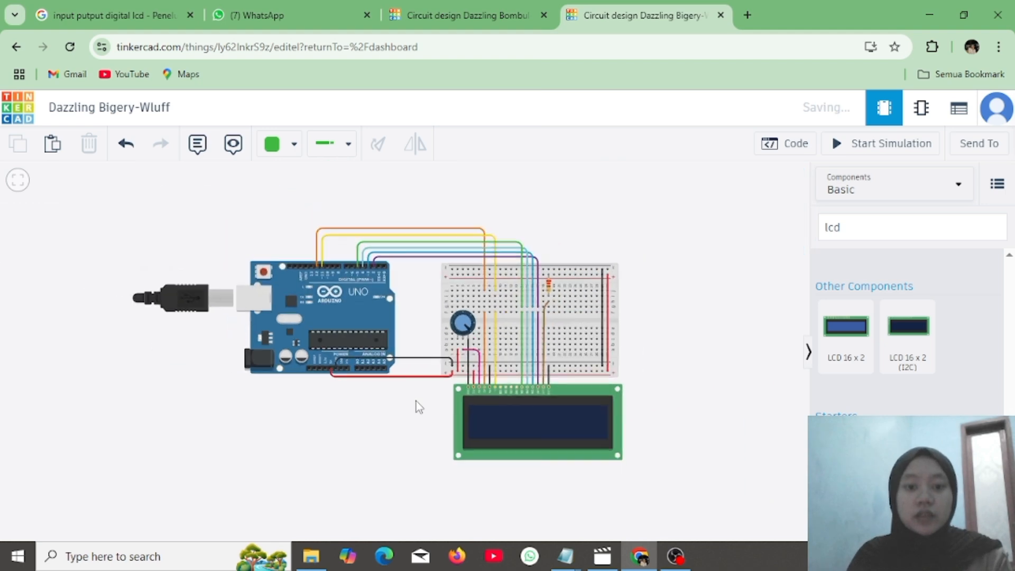
# Search the components for "bre" and place a Breadboard Mini below the Arduino Uno.
pyautogui.scroll(2, 503, 388)
pyautogui.scroll(3, 505, 395)
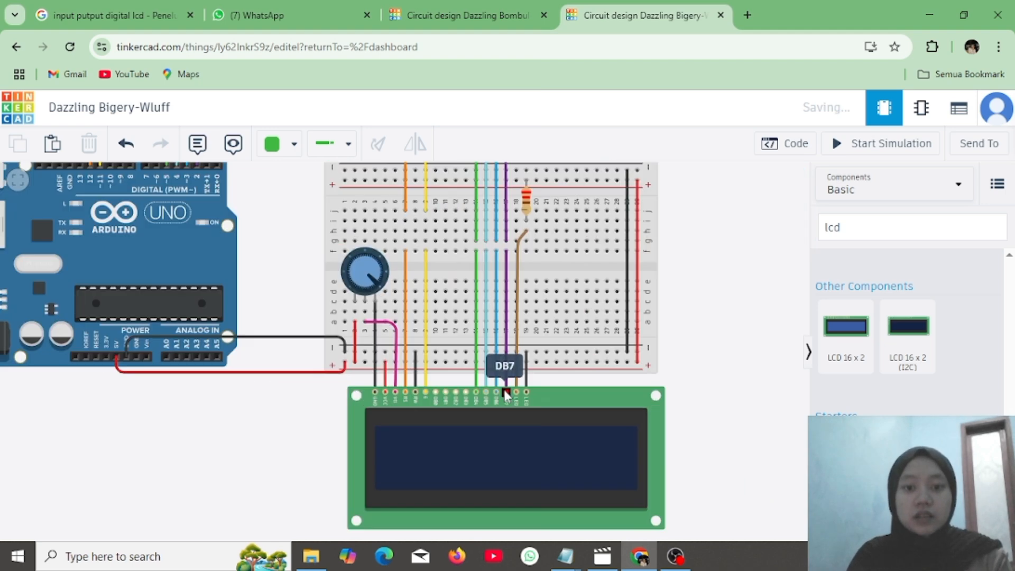
pyautogui.moveTo(716, 403); pyautogui.dragTo(805, 295)
pyautogui.scroll(-2, 734, 331)
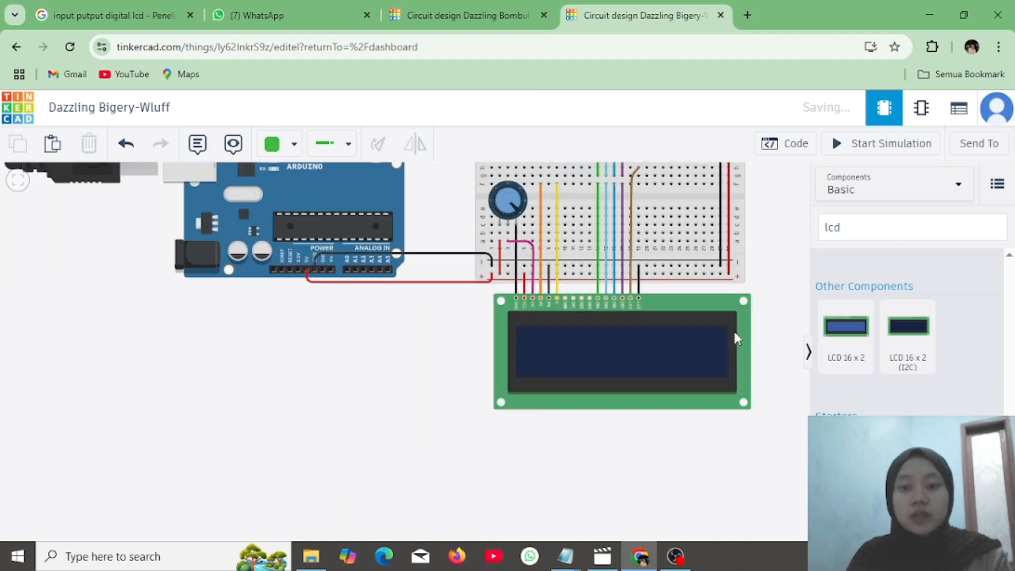
pyautogui.doubleClick(869, 224)
pyautogui.press('BackSpace')
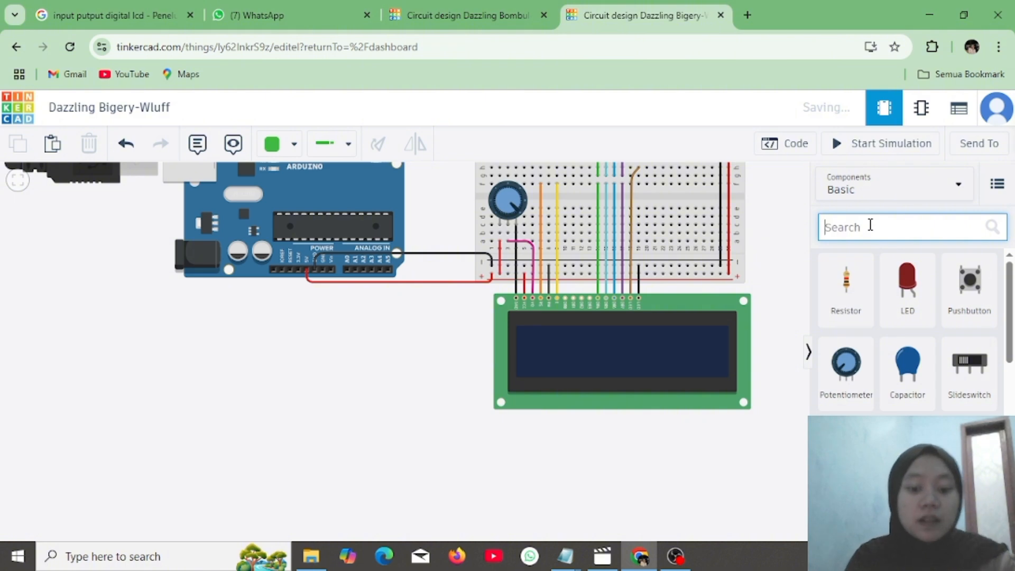
pyautogui.write('b')
pyautogui.press('BackSpace')
pyautogui.write('bre')
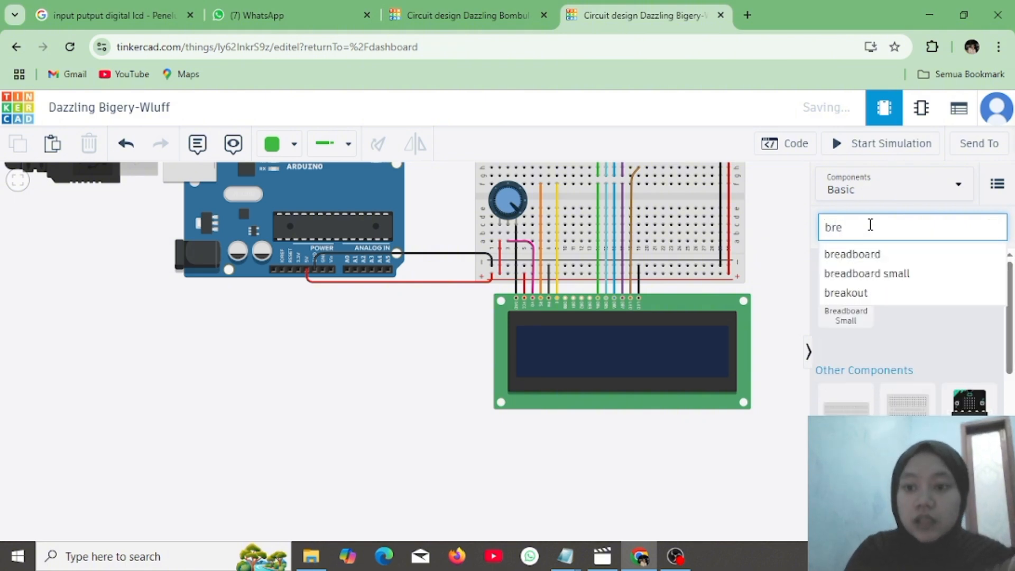
pyautogui.click(872, 351)
pyautogui.moveTo(845, 280); pyautogui.dragTo(318, 394)
# Search for "pho" and place a Photoresistor with its legs in the lower-left part of the mini breadboard.
pyautogui.click(896, 218)
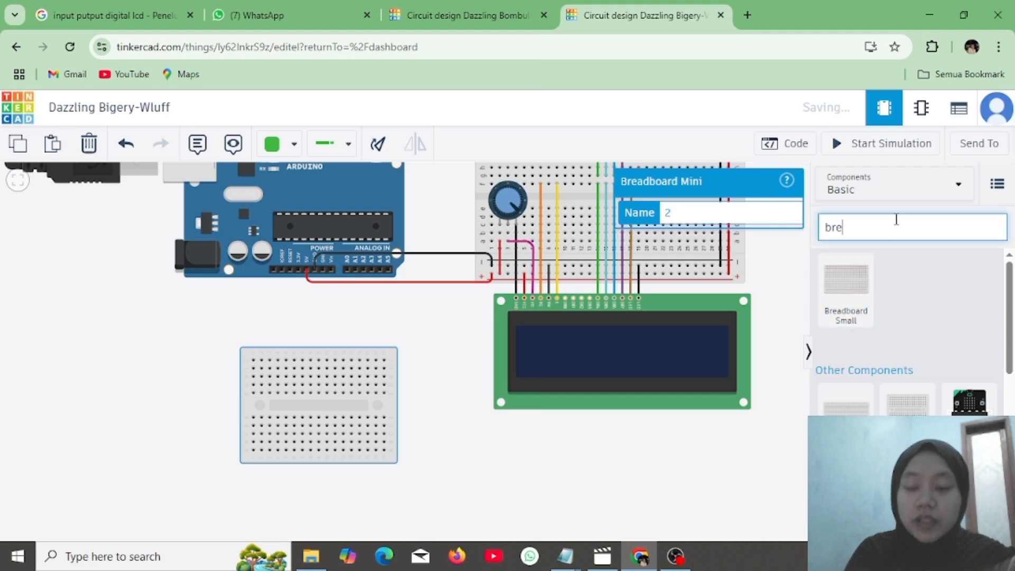
pyautogui.press('BackSpace')
pyautogui.write('pho')
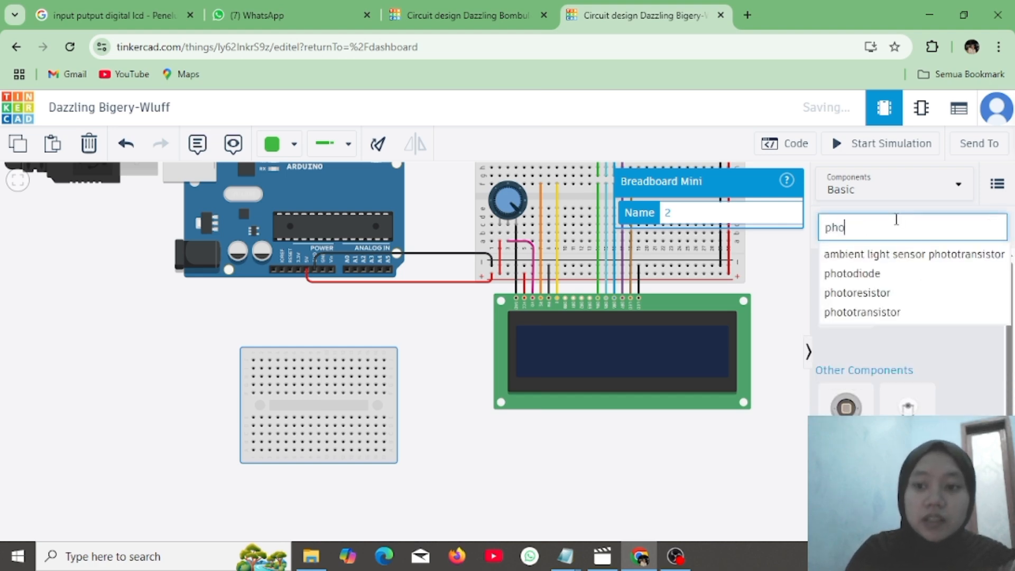
pyautogui.press('Return')
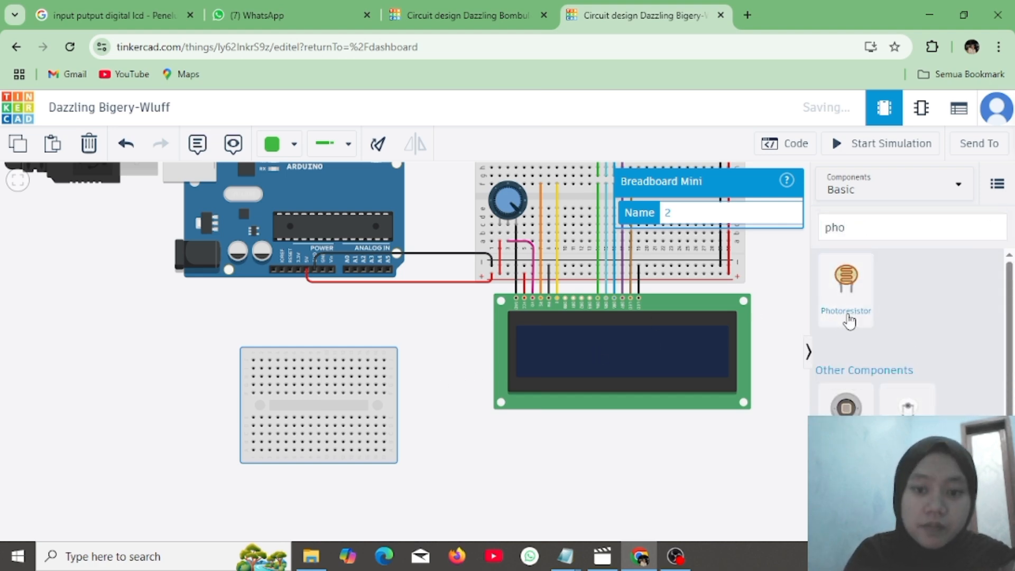
pyautogui.moveTo(820, 325); pyautogui.dragTo(285, 443)
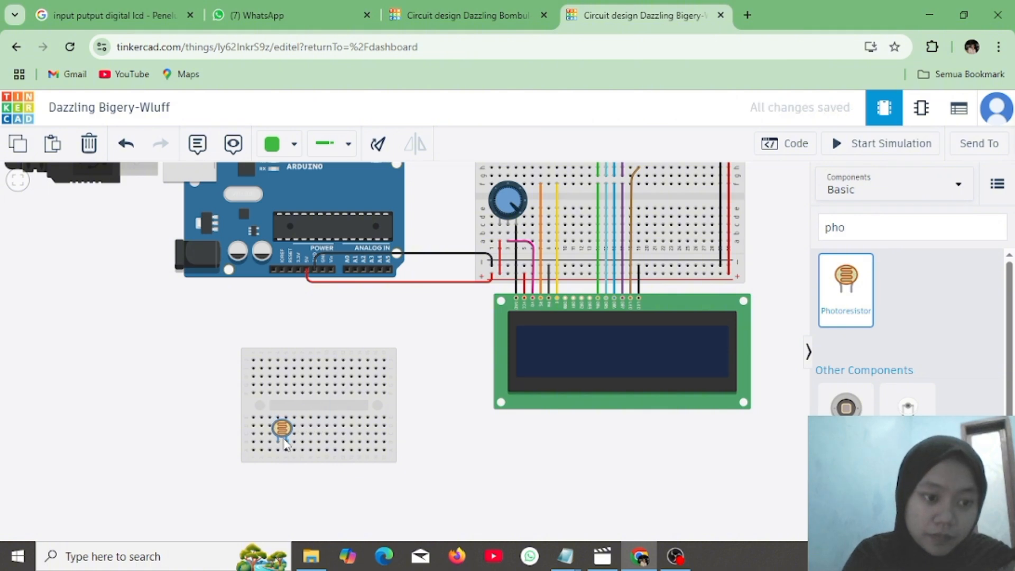
pyautogui.moveTo(283, 443); pyautogui.dragTo(286, 450)
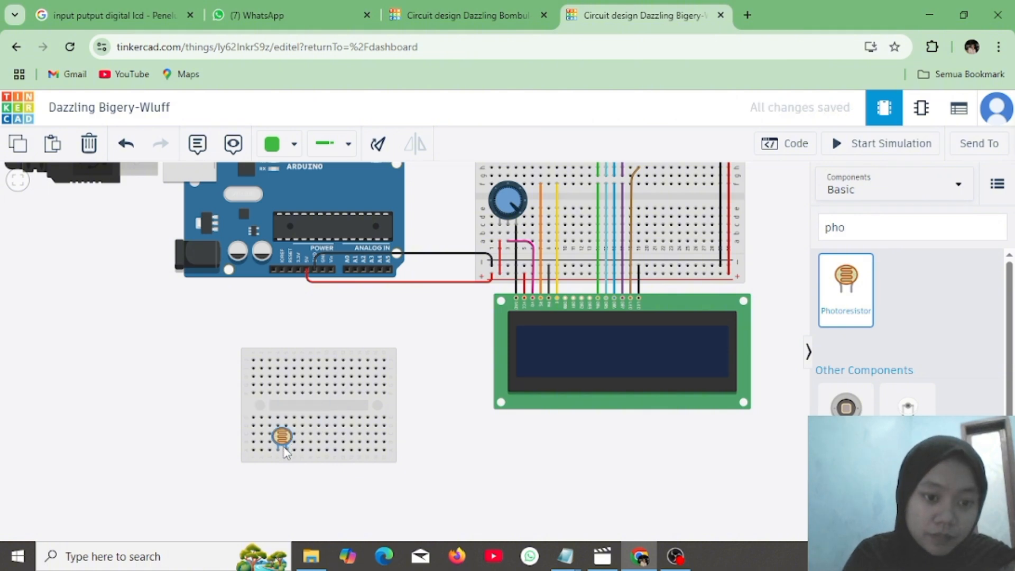
# Search for "resist" and place a Resistor across the mini breadboard's centre gap, in line with the photoresistor's right leg.
pyautogui.click(933, 231)
pyautogui.press('BackSpace')
pyautogui.press('BackSpace')
pyautogui.press('BackSpace')
pyautogui.write('resist')
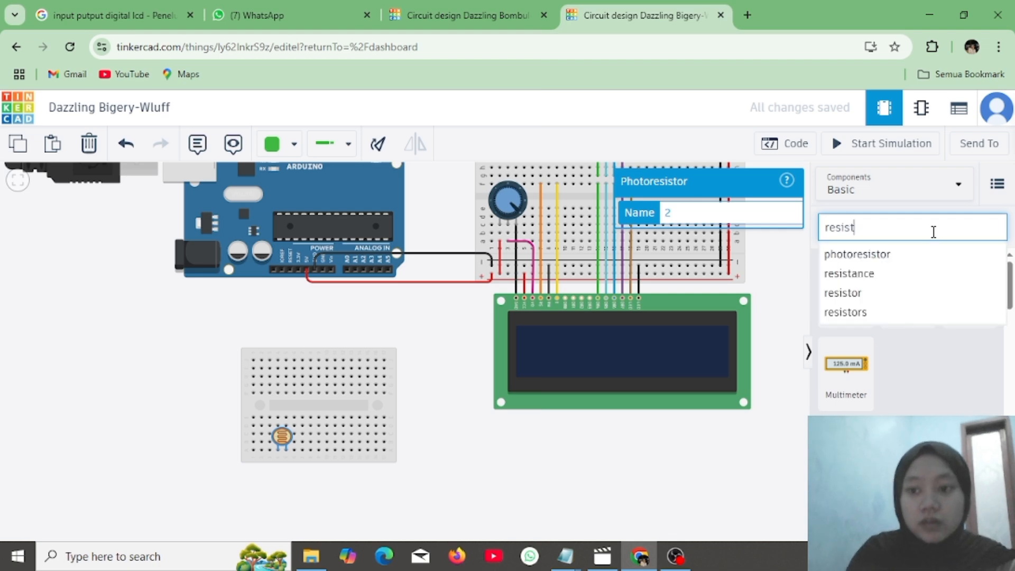
pyautogui.moveTo(844, 288); pyautogui.dragTo(291, 408)
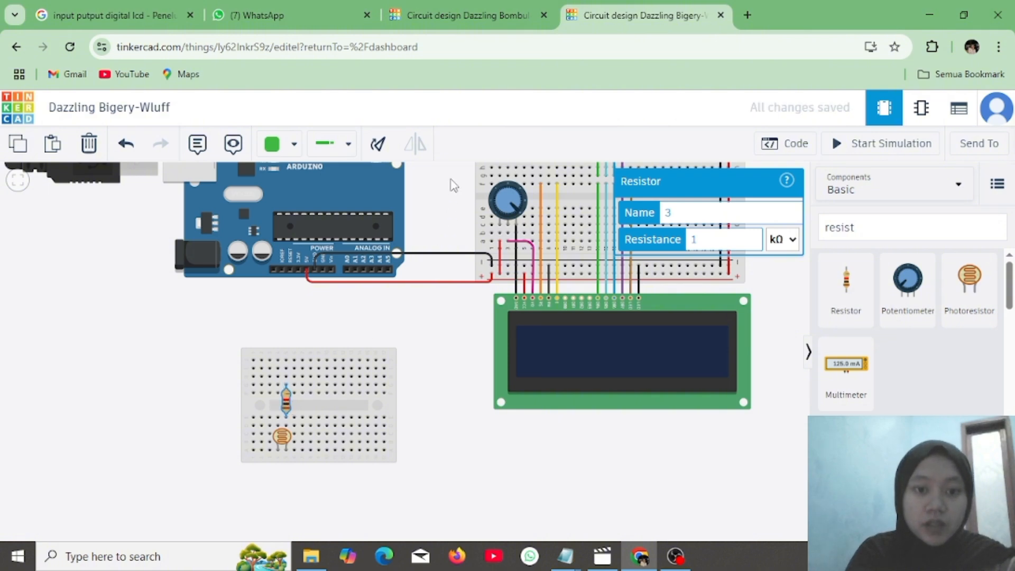
# Set the new resistor's resistance to 20 kΩ.
pyautogui.click(707, 237)
pyautogui.press('BackSpace')
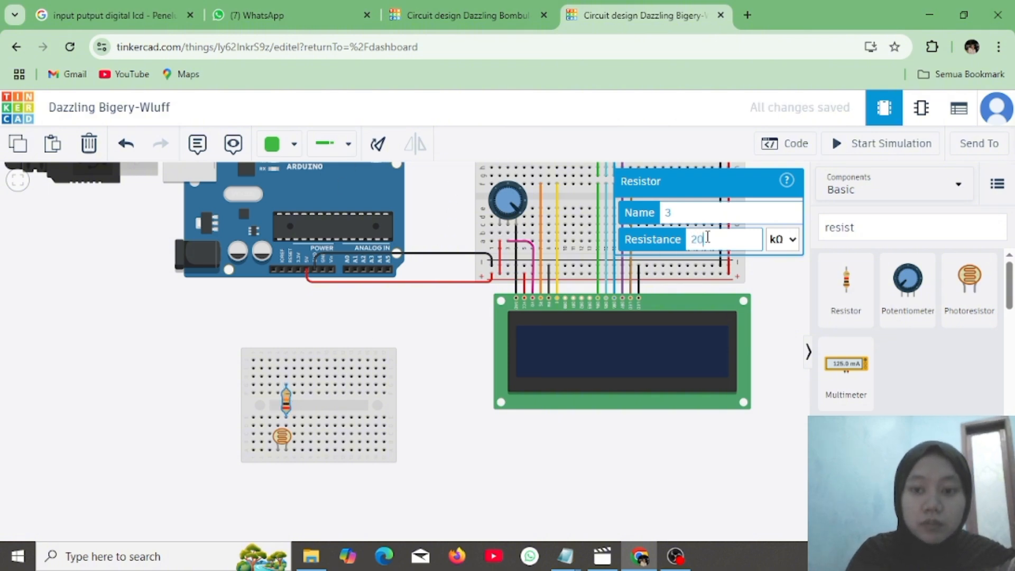
pyautogui.write('20')
pyautogui.click(465, 495)
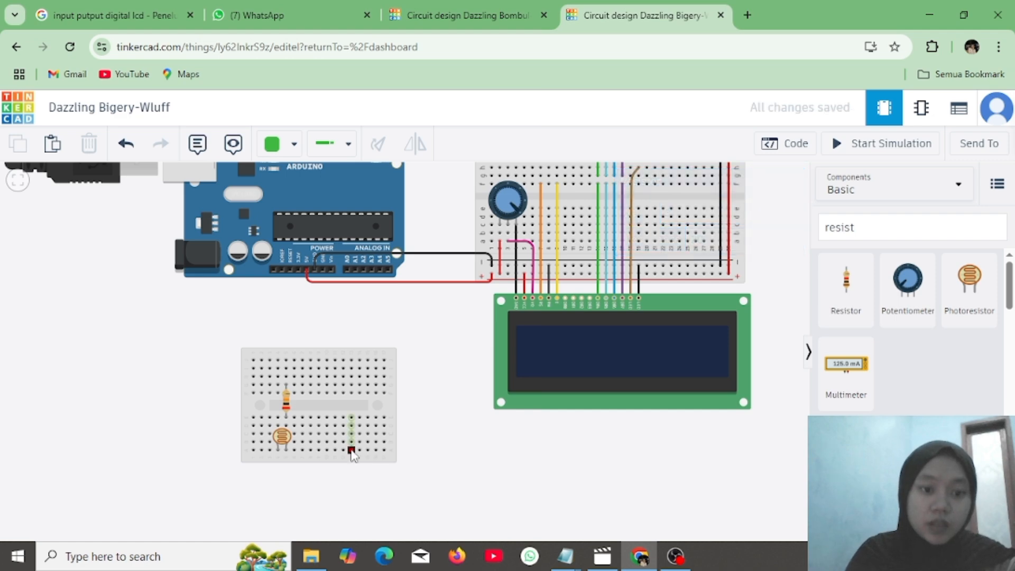
# Wire the upper end of the resistor's column on the mini breadboard to the Arduino's 5V pin in red.
pyautogui.click(286, 144)
pyautogui.click(299, 217)
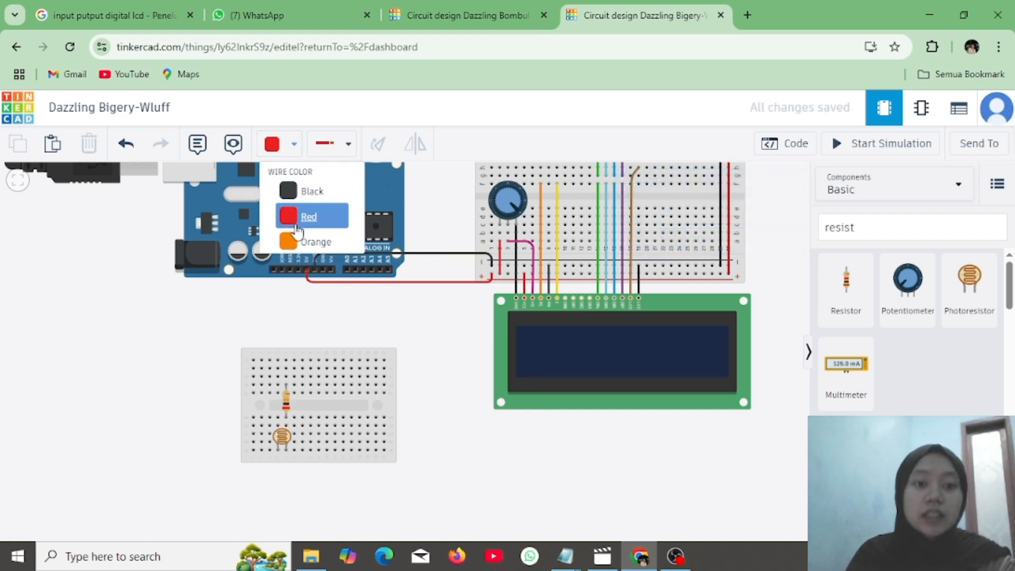
pyautogui.click(285, 360)
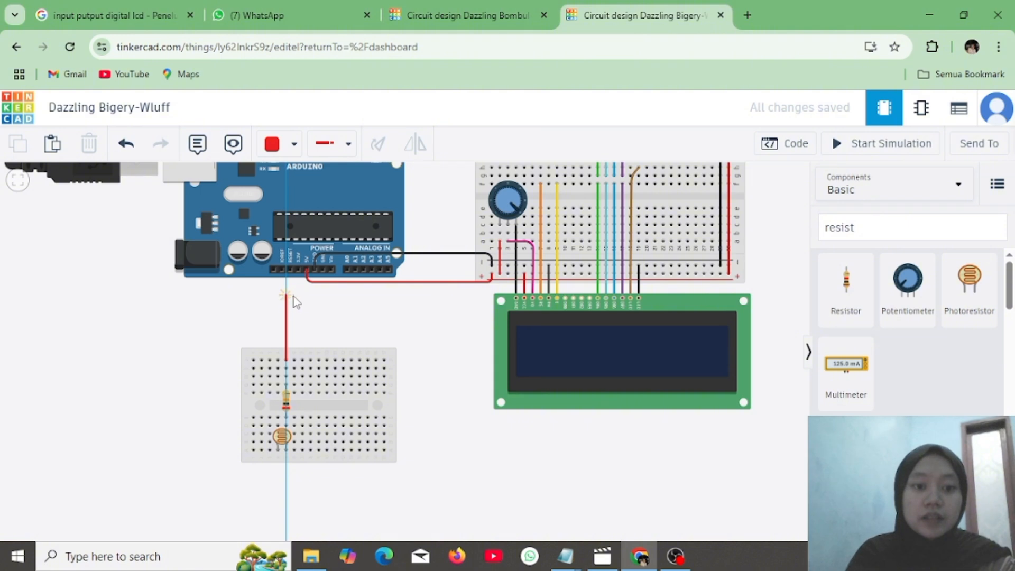
pyautogui.click(293, 297)
pyautogui.click(308, 295)
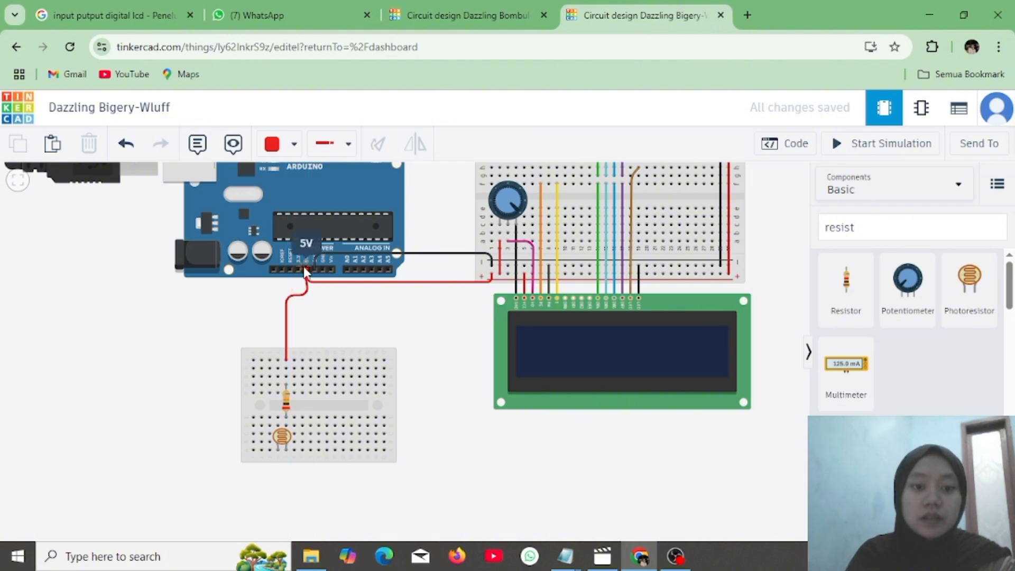
pyautogui.click(306, 270)
pyautogui.moveTo(308, 294); pyautogui.dragTo(306, 295)
pyautogui.click(391, 305)
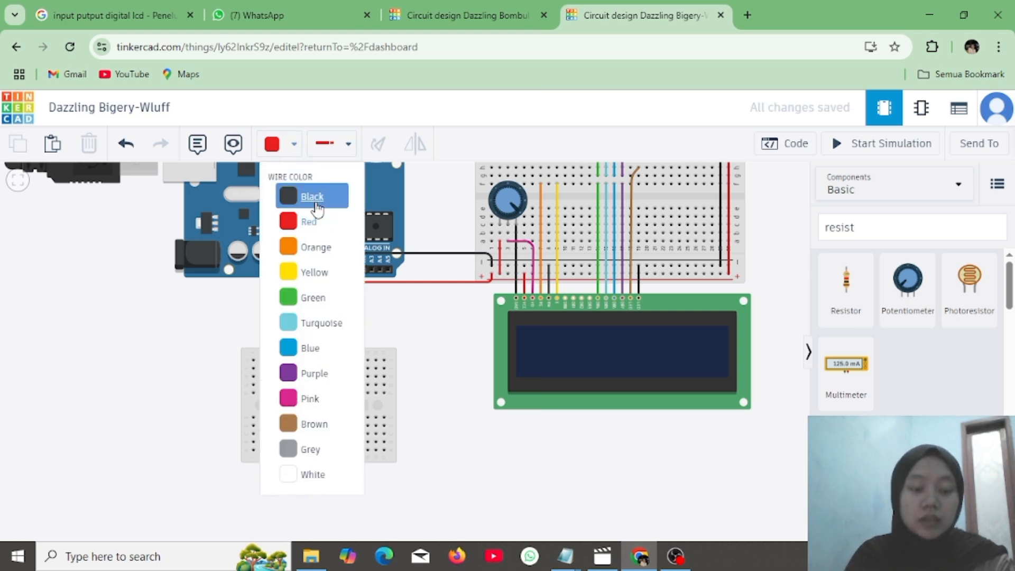
# Connect the photoresistor's Terminal 1 to the Arduino's GND pin with a black wire routed around the left of the mini breadboard.
pyautogui.click(315, 197)
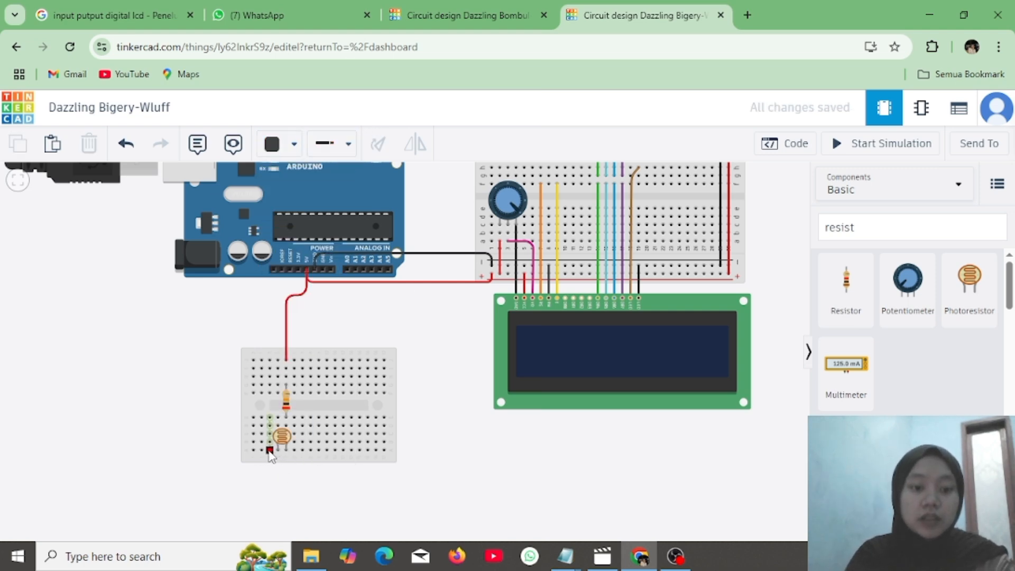
pyautogui.click(277, 450)
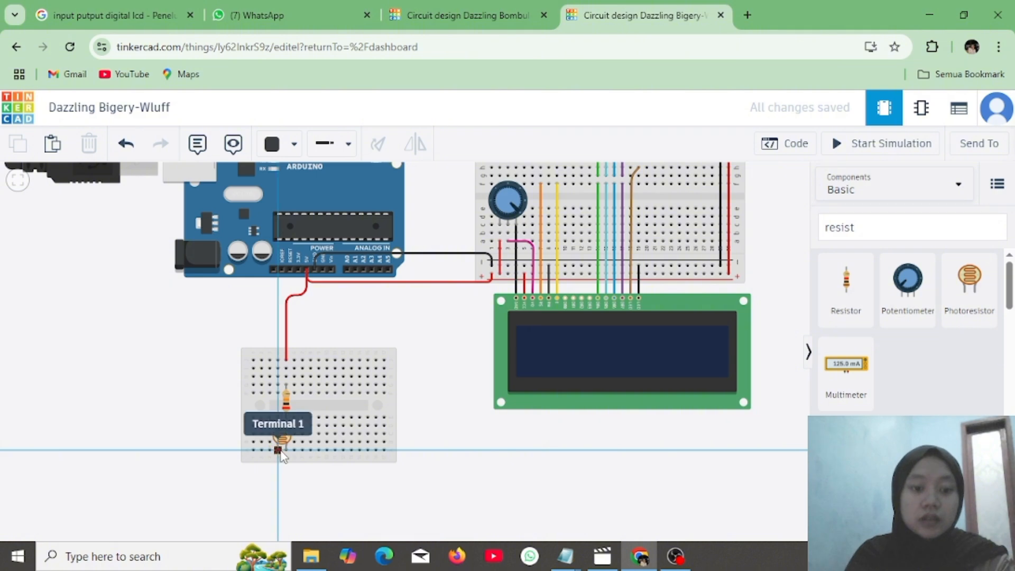
pyautogui.click(278, 469)
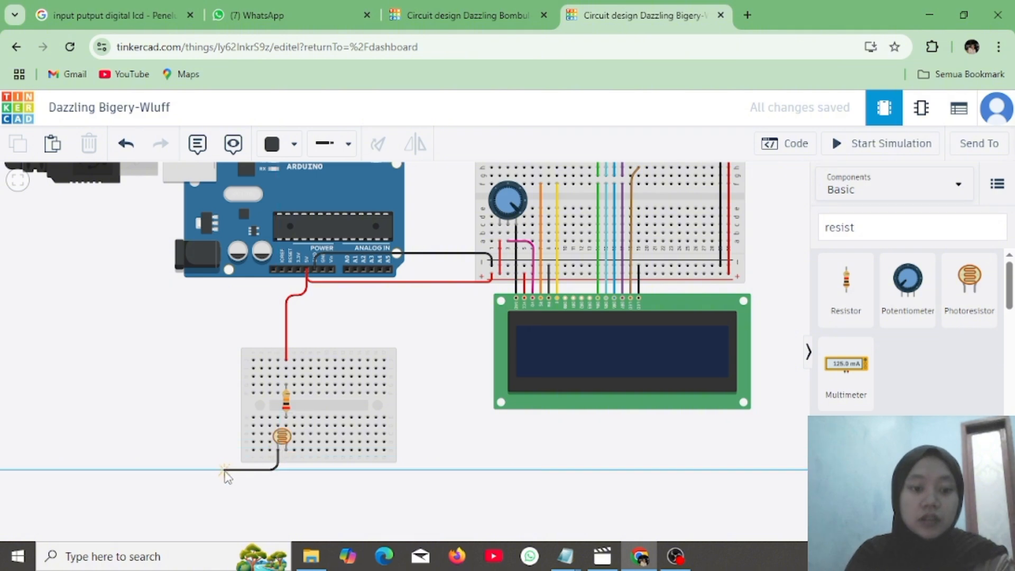
pyautogui.click(225, 468)
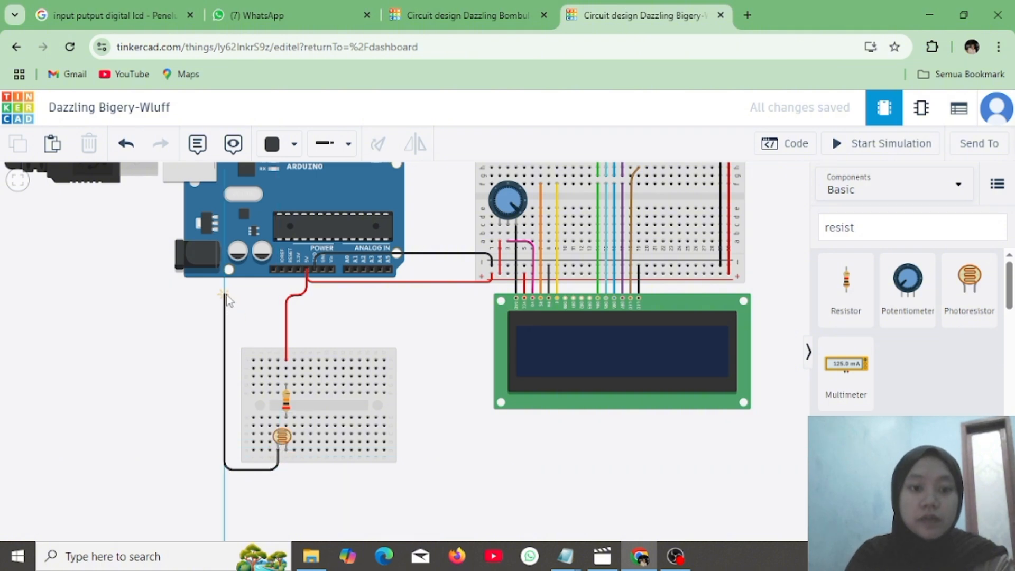
pyautogui.click(225, 294)
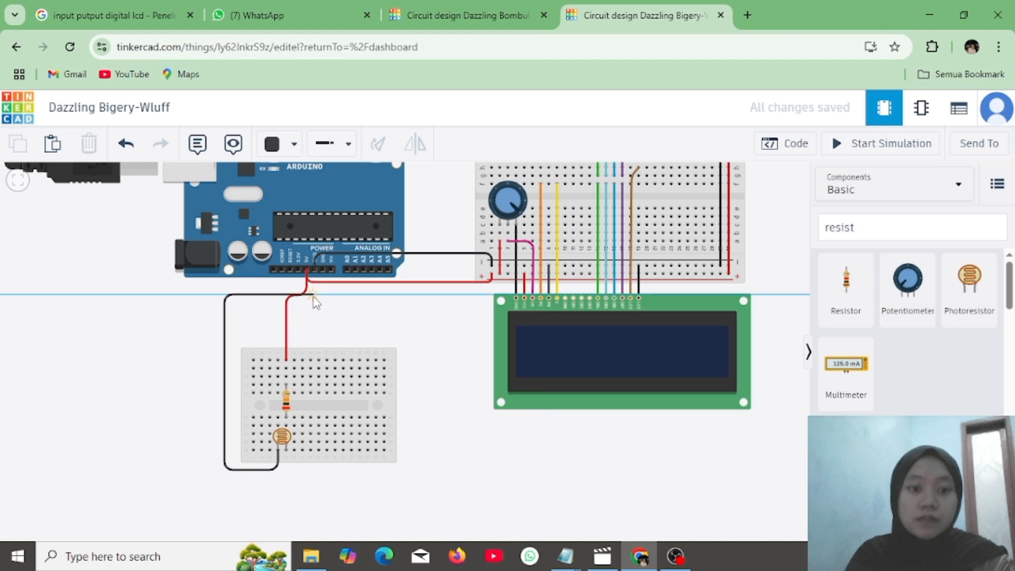
pyautogui.click(313, 294)
pyautogui.click(314, 269)
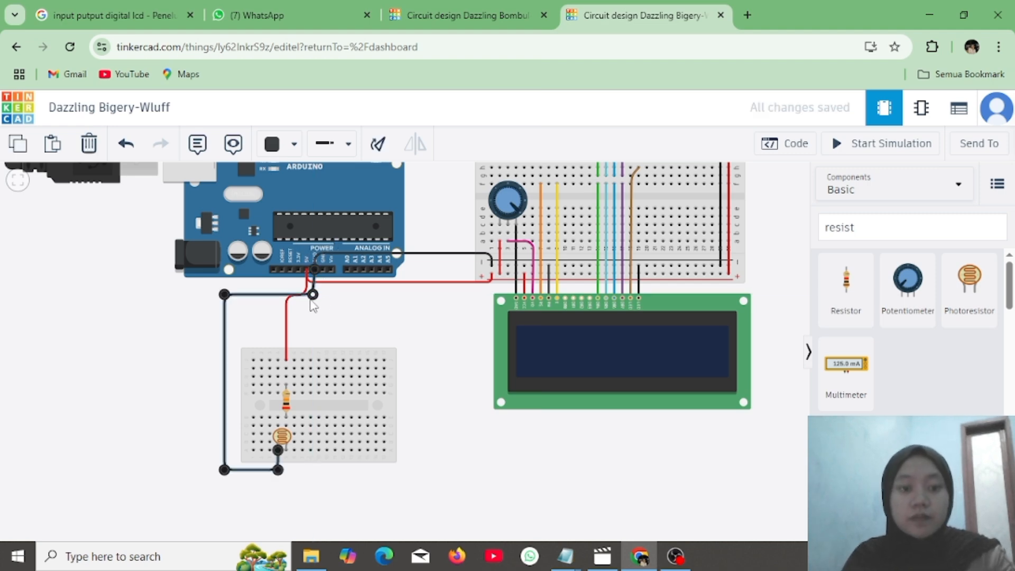
pyautogui.moveTo(313, 295); pyautogui.dragTo(323, 297)
pyautogui.click(374, 326)
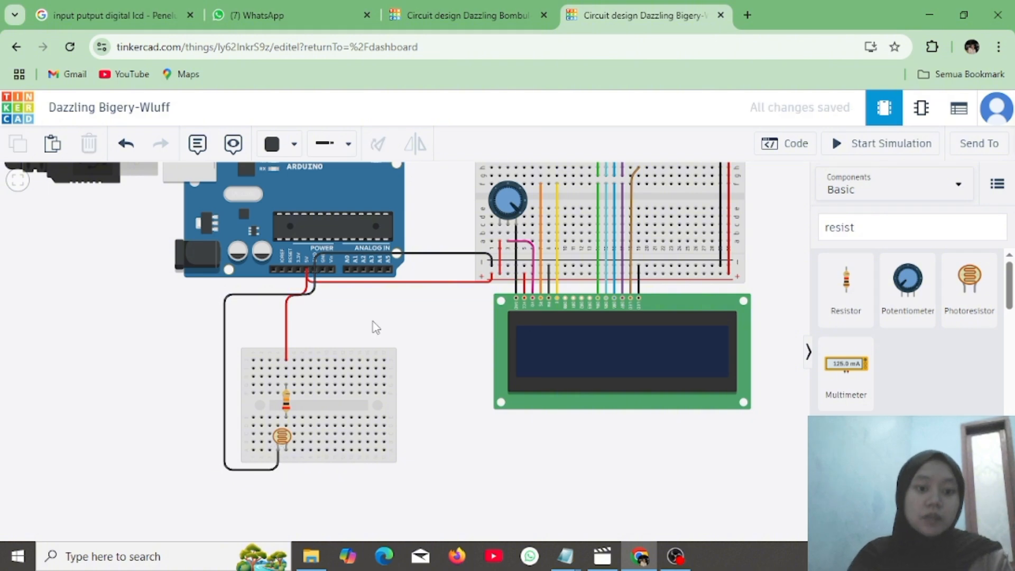
# Connect the junction of the resistor and photoresistor to Arduino pin A0 with a green wire routed around the mini breadboard's right side.
pyautogui.click(291, 146)
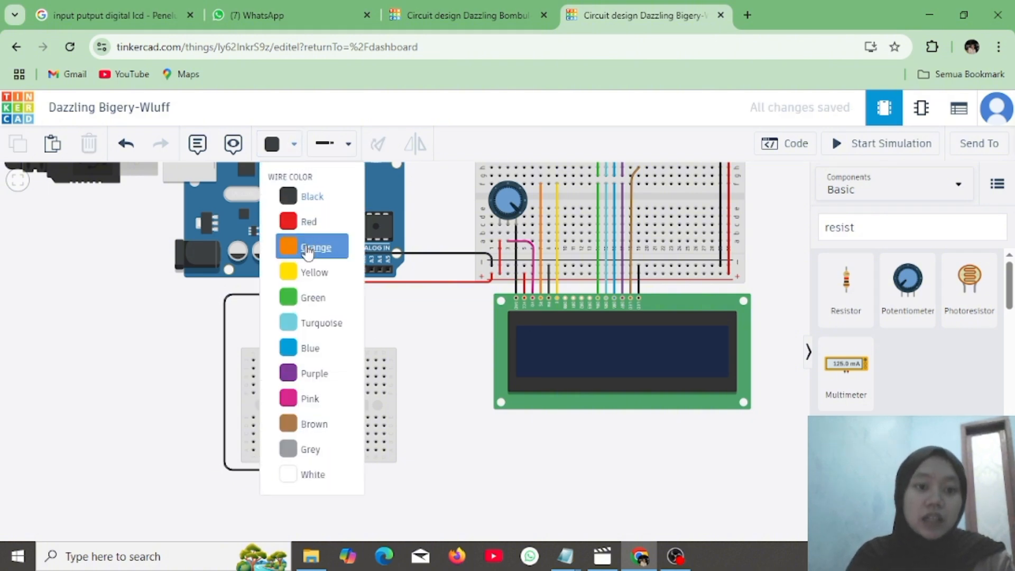
pyautogui.click(312, 299)
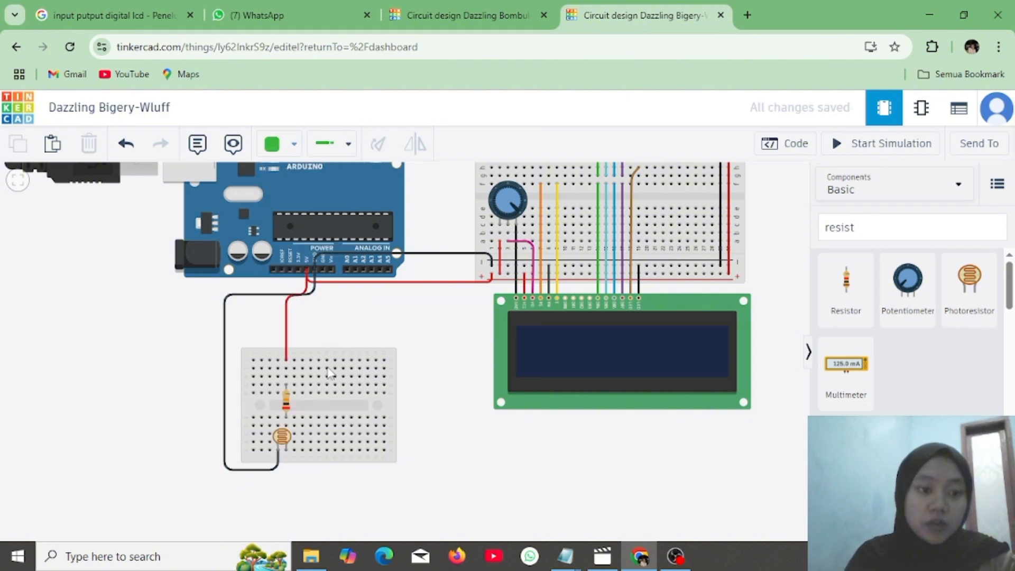
pyautogui.click(285, 425)
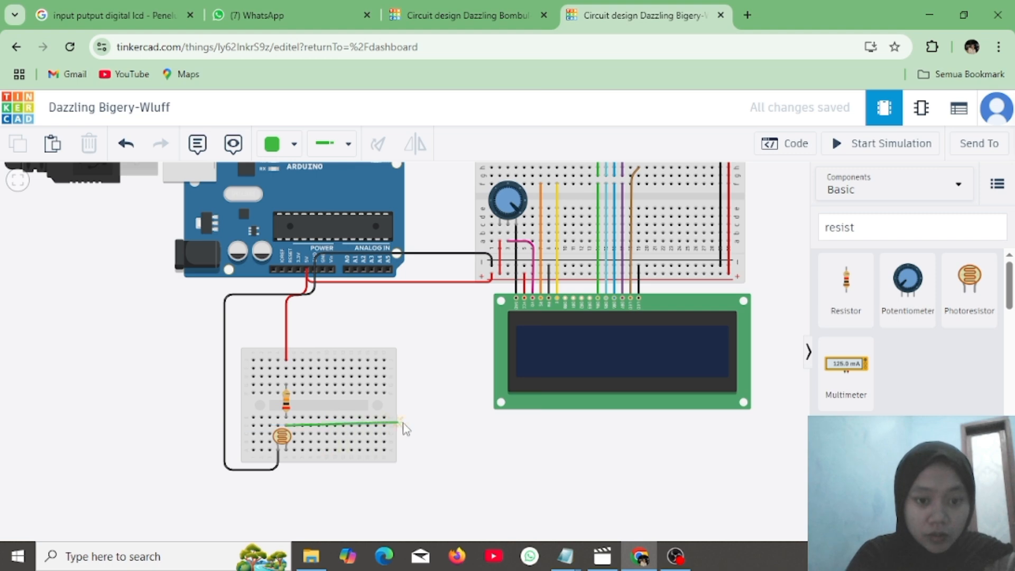
pyautogui.click(415, 423)
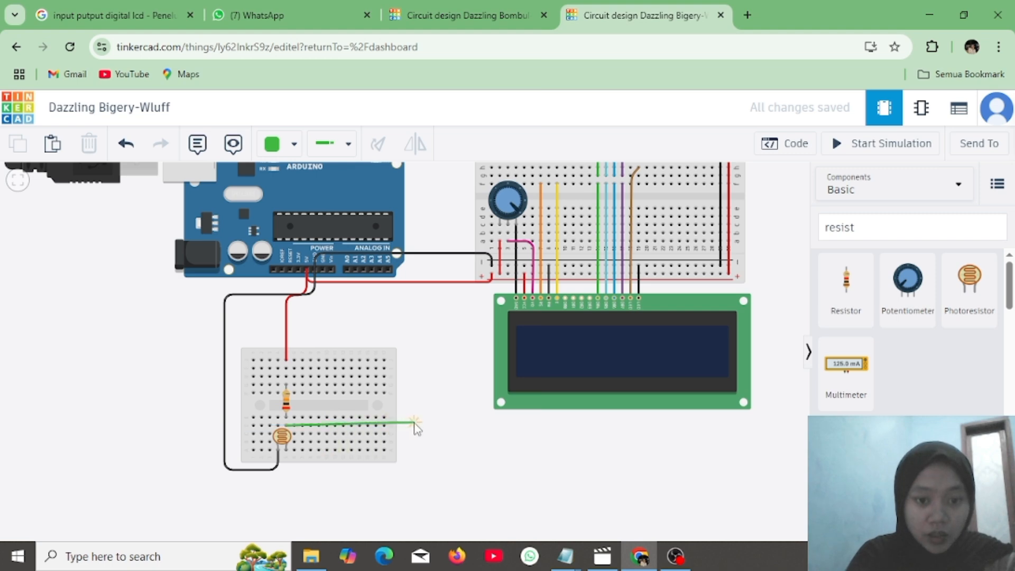
pyautogui.click(414, 300)
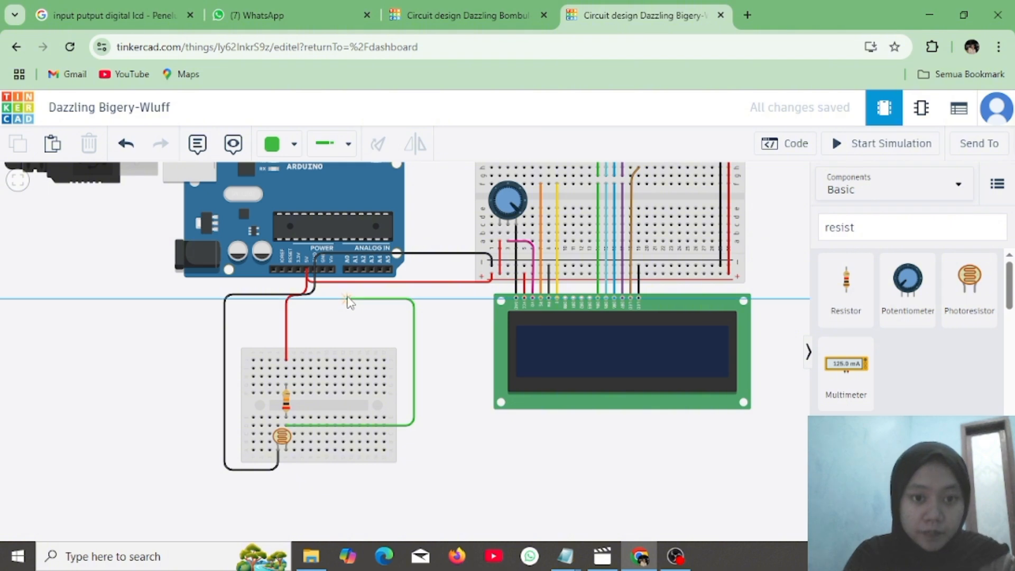
pyautogui.click(347, 300)
pyautogui.click(347, 270)
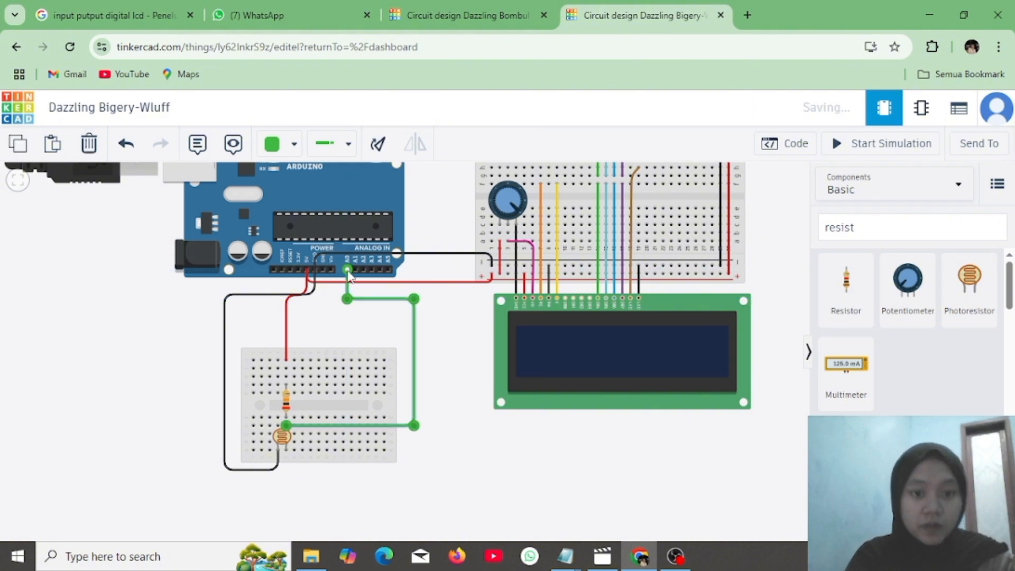
pyautogui.click(460, 372)
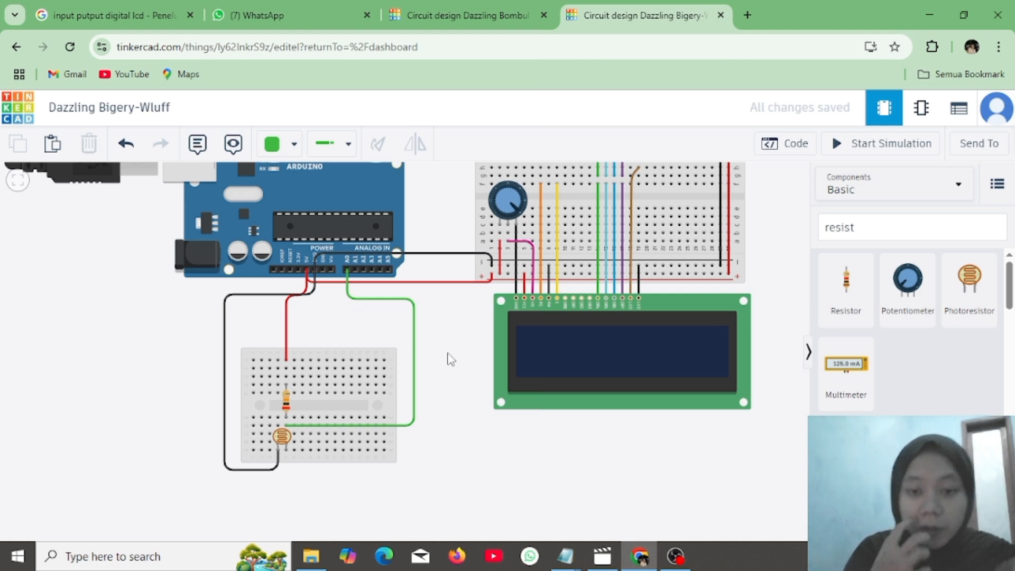
pyautogui.moveTo(446, 358); pyautogui.dragTo(445, 376)
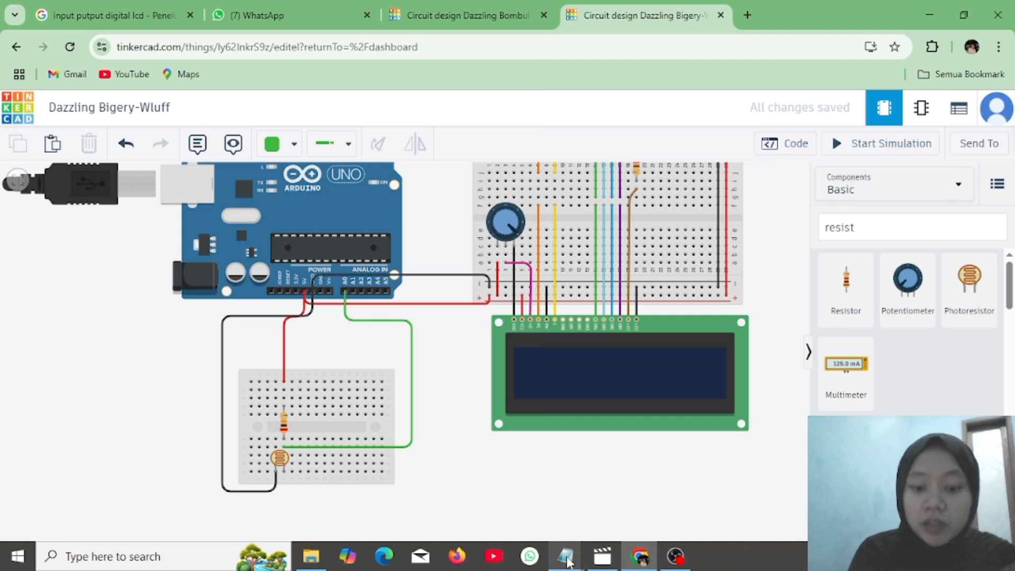
# Switch to Notepad, select the entire LCD sensor sketch in 1.txt, and return to the circuit in the browser.
pyautogui.moveTo(567, 560)
pyautogui.click(666, 505)
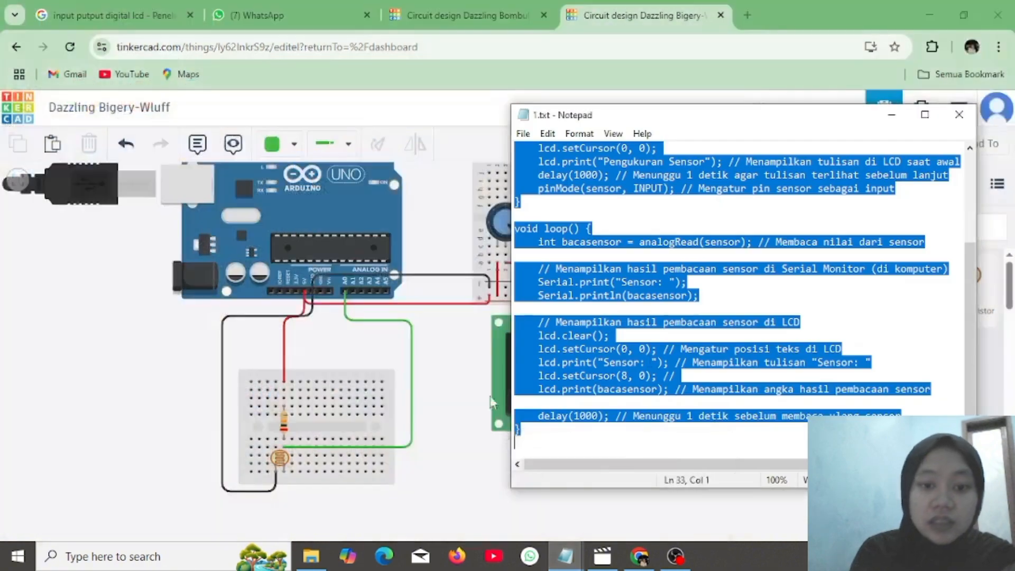
pyautogui.hotkey('ctrl', 'a')
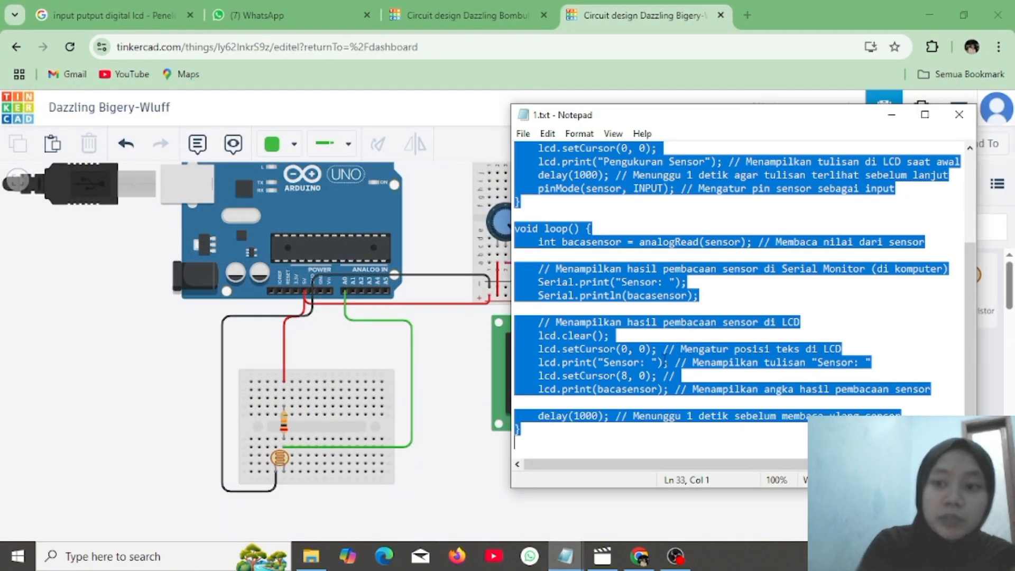
pyautogui.click(891, 114)
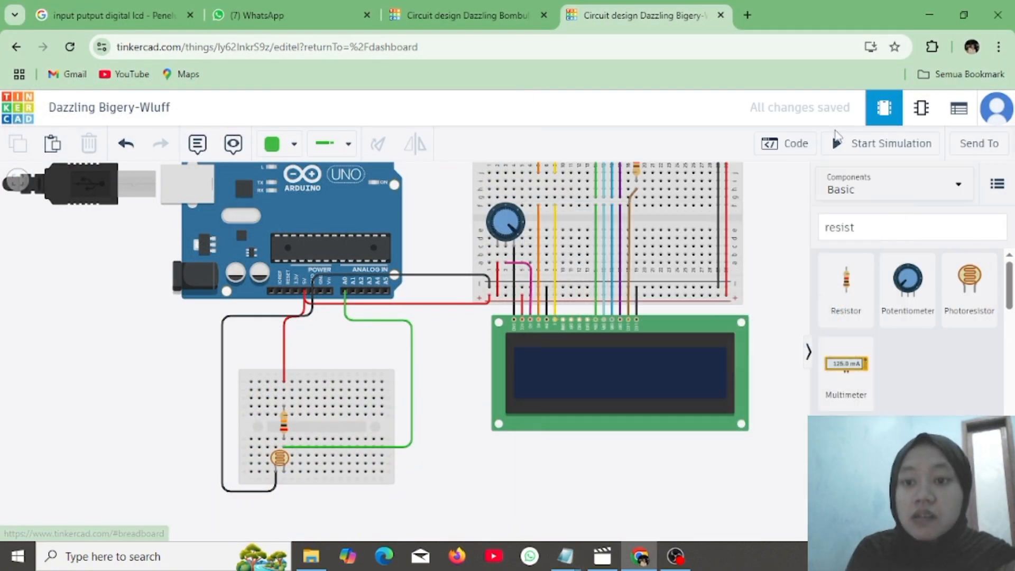
# Open the code editor, set it to Text mode, and replace the entire default sketch with the copied LCD sensor sketch.
pyautogui.click(792, 144)
pyautogui.click(652, 186)
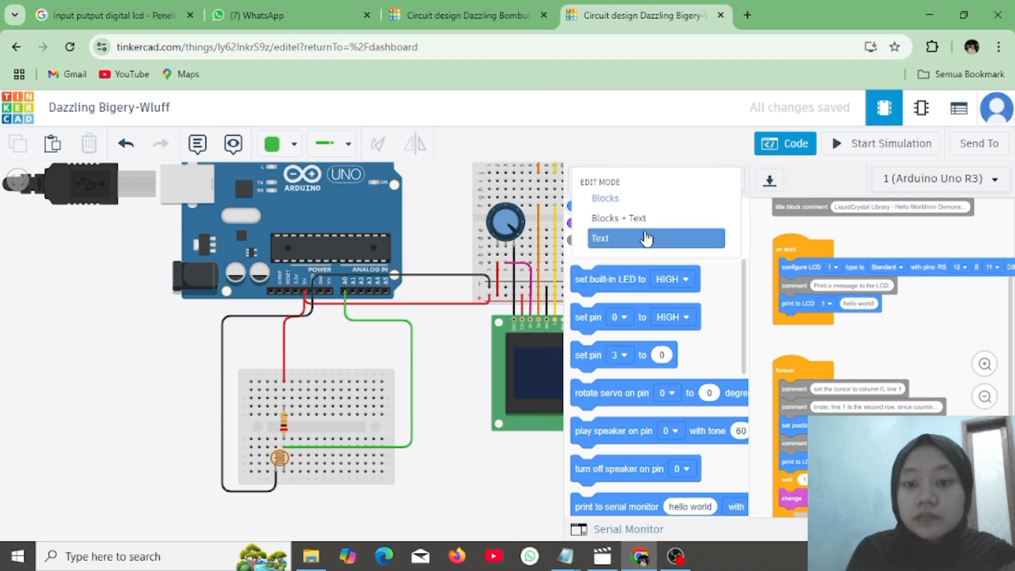
pyautogui.click(645, 238)
pyautogui.click(531, 359)
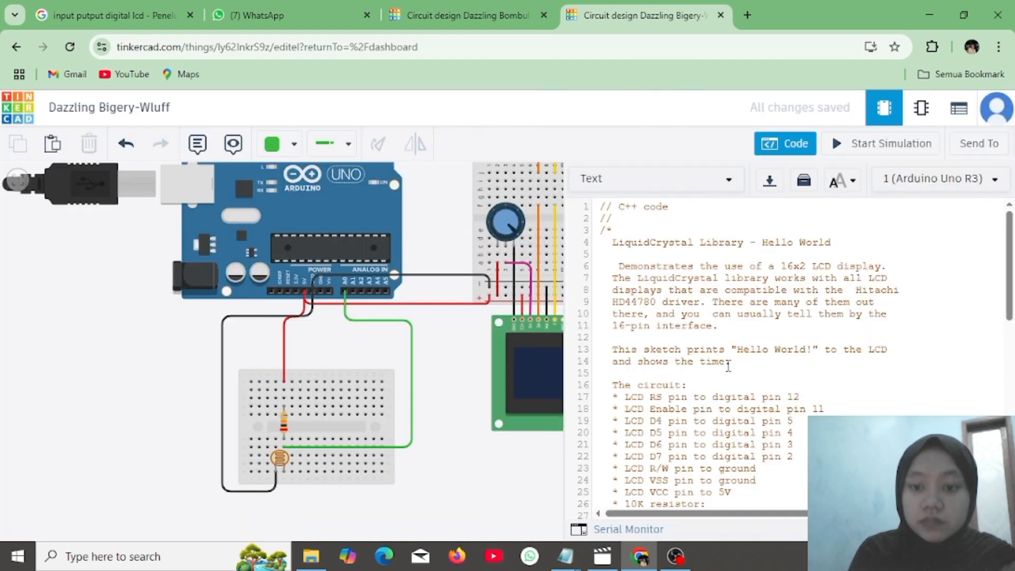
pyautogui.hotkey('ctrl', 'a')
pyautogui.hotkey('ctrl', 'v')
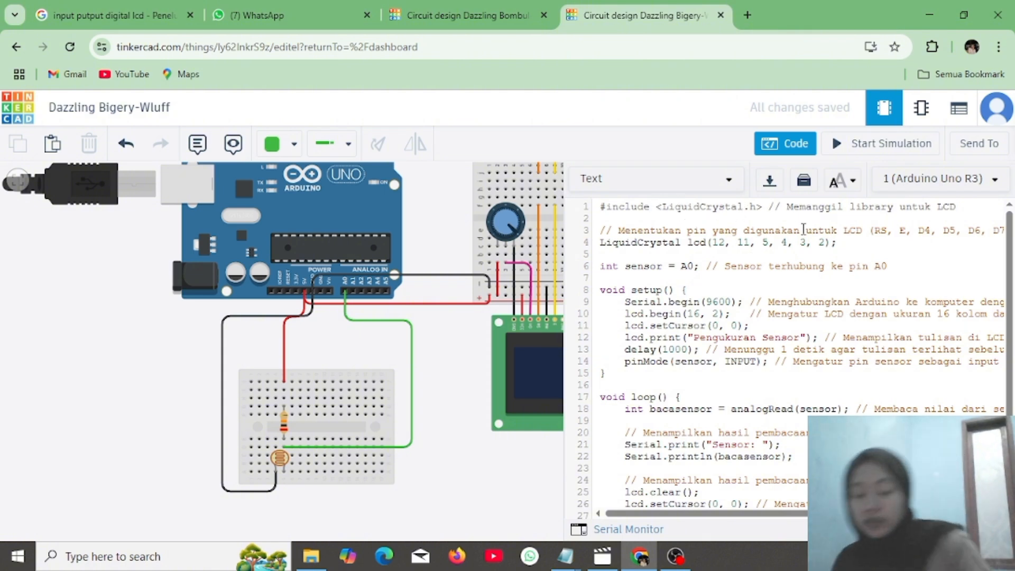
pyautogui.click(587, 329)
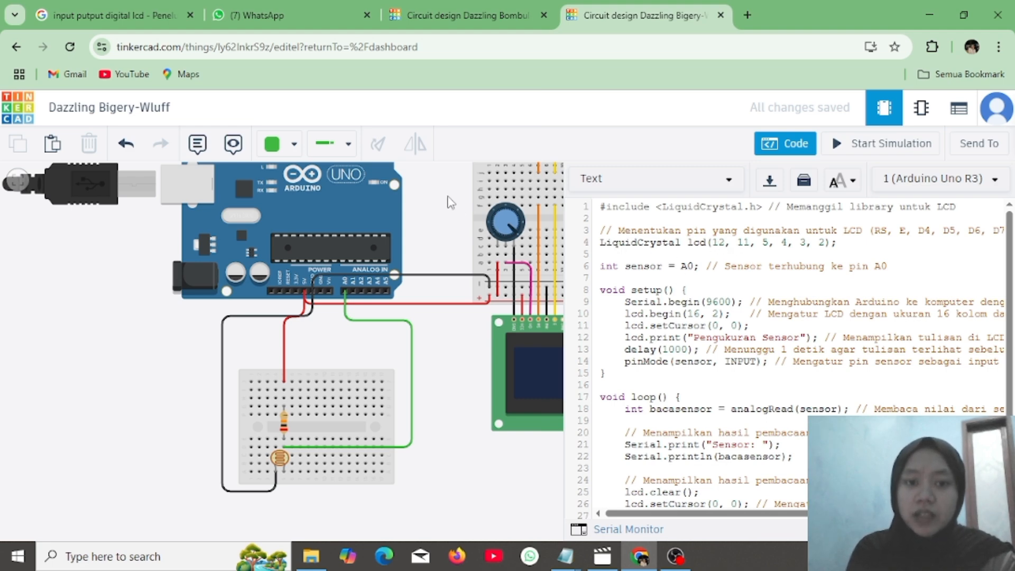
# In the sketch's loop, change the LCD label text to "Hasil Sensor: ".
pyautogui.moveTo(449, 203); pyautogui.dragTo(290, 274)
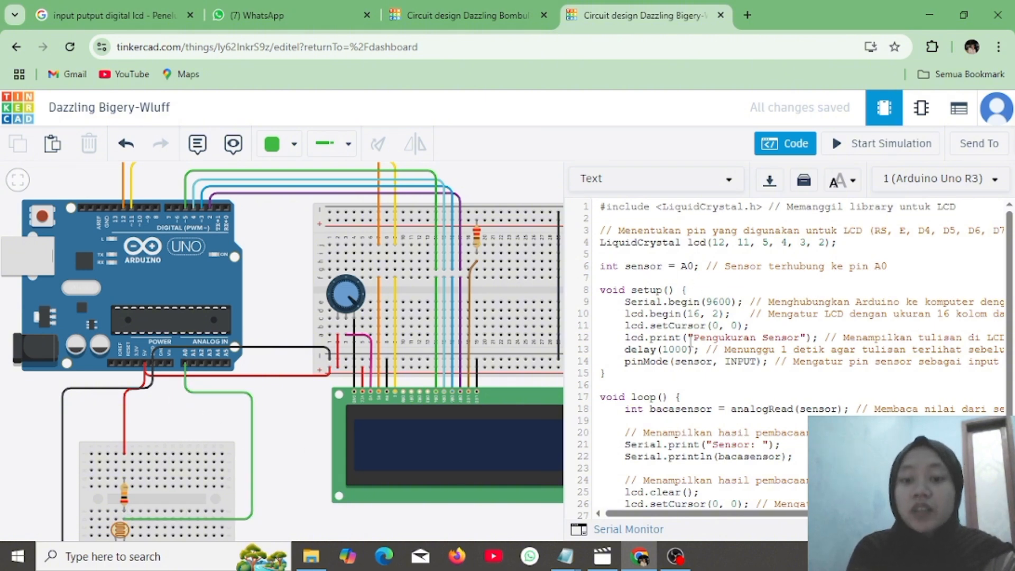
pyautogui.scroll(-1, 691, 338)
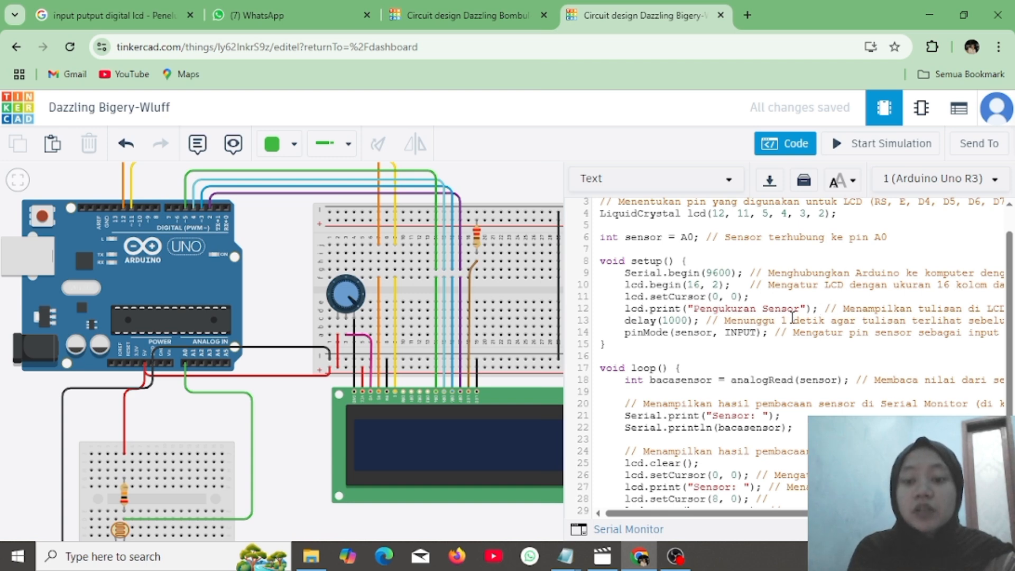
pyautogui.scroll(-1, 703, 351)
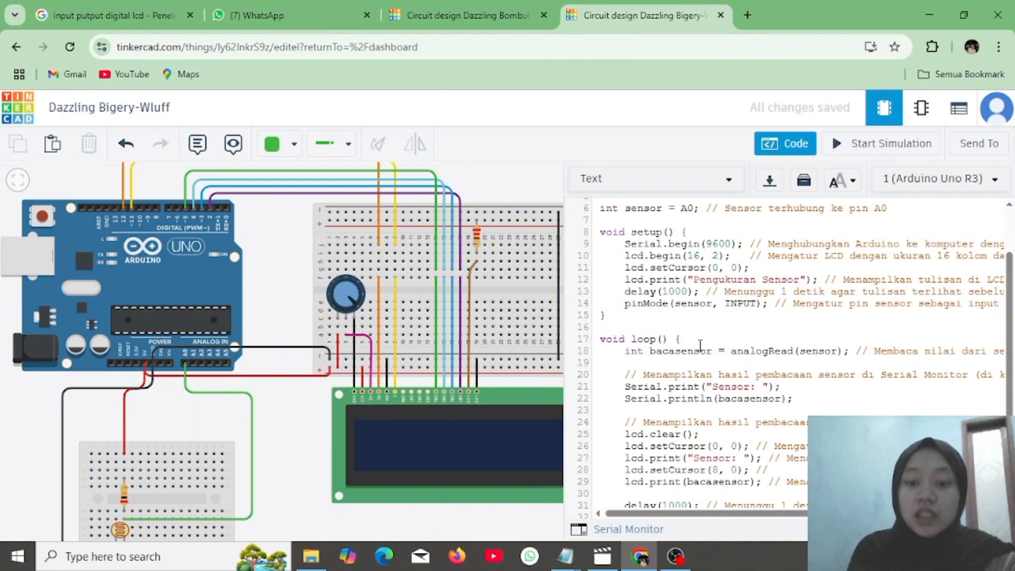
pyautogui.scroll(-1, 713, 341)
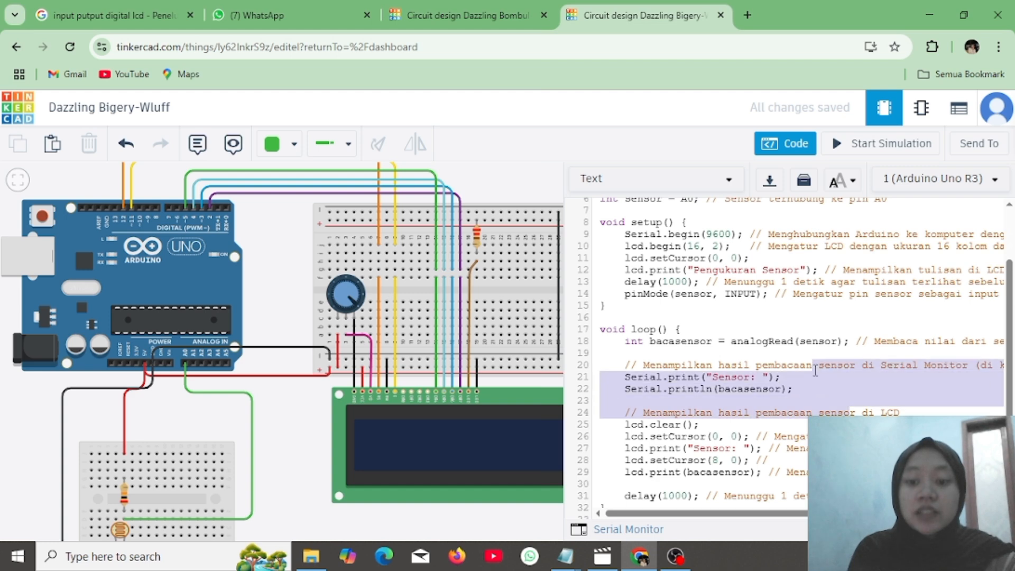
pyautogui.scroll(-2, 816, 387)
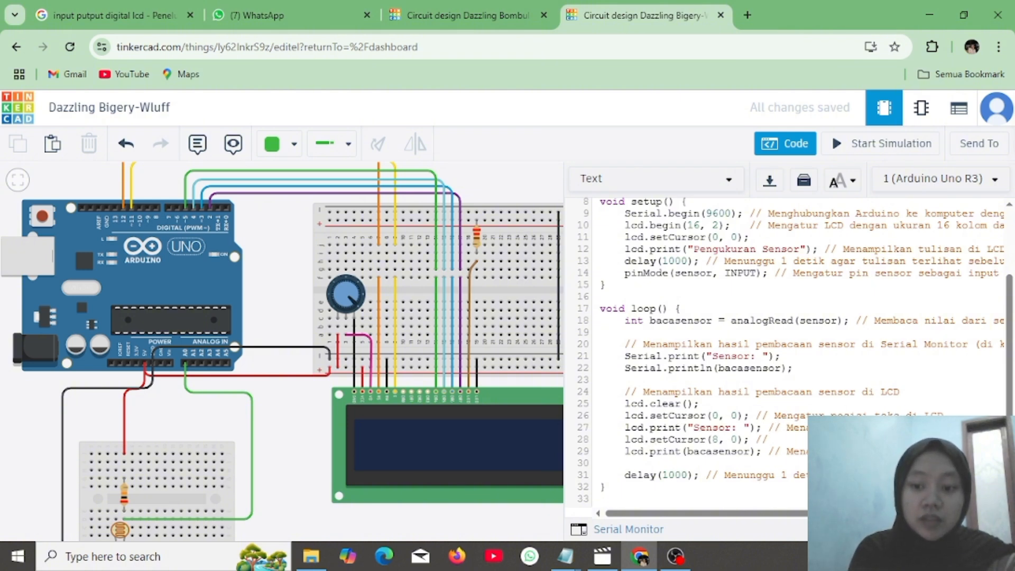
pyautogui.click(697, 430)
pyautogui.write('Hasil')
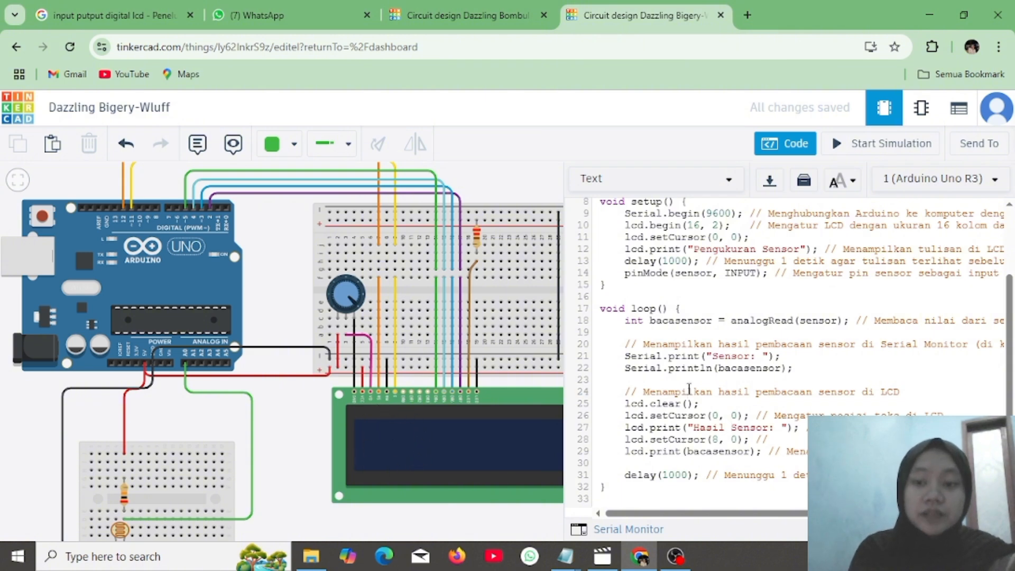
# Set the row of the LCD cursor position for the sensor value to 1 and start the simulation.
pyautogui.doubleClick(734, 438)
pyautogui.write('1')
pyautogui.click(866, 144)
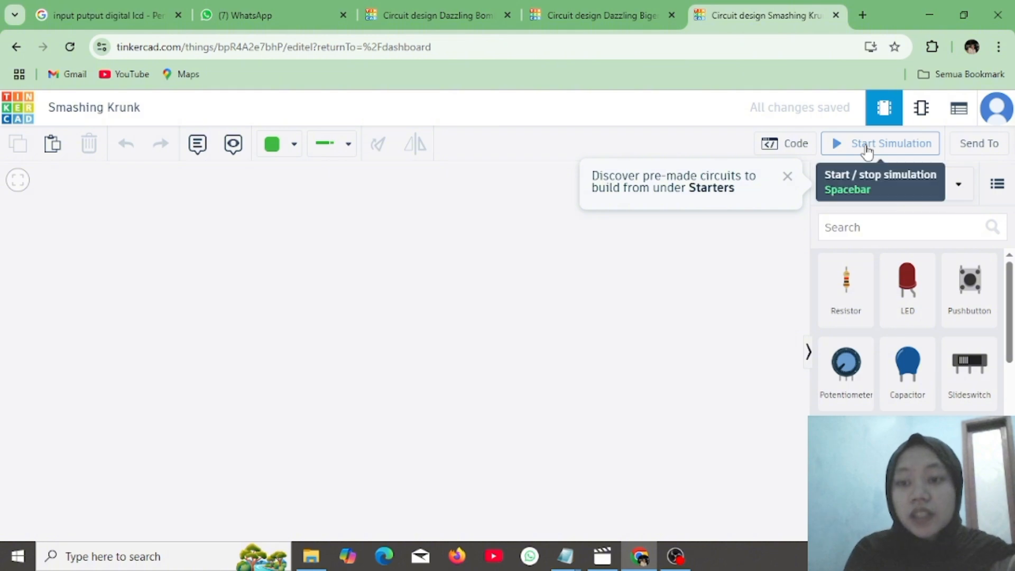
# In the new Smashing Krunk circuit, search components for lcd and place the starter combining an Arduino Uno with the I2C 16 x 2 LCD.
pyautogui.click(846, 223)
pyautogui.write('lcd')
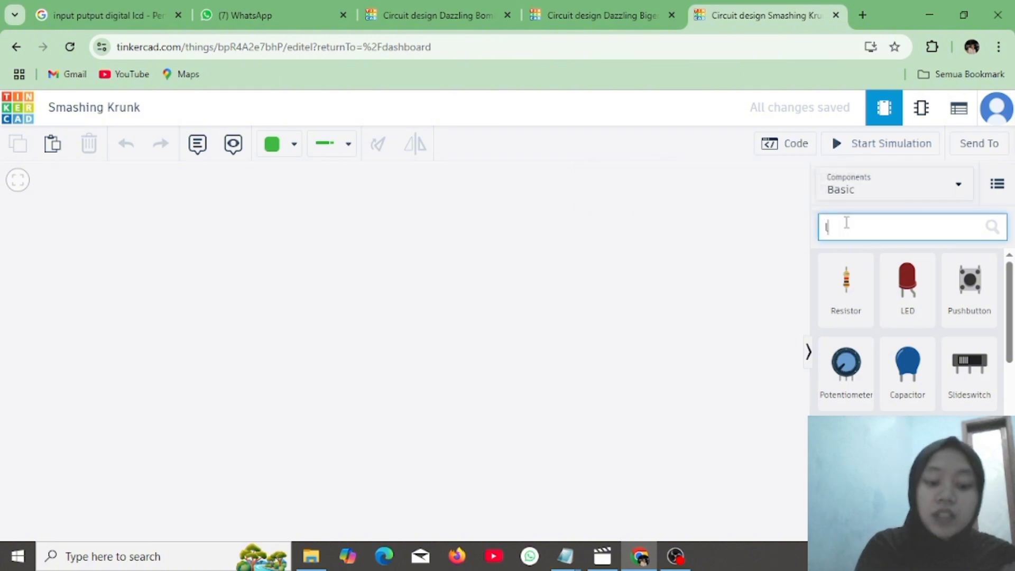
pyautogui.click(743, 410)
pyautogui.hotkey('ctrl', 'v')
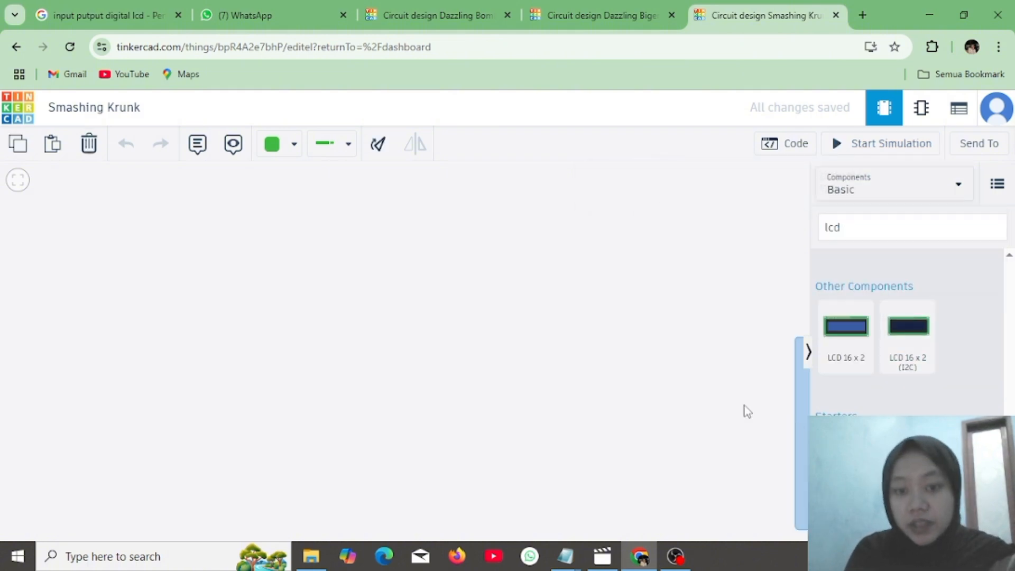
pyautogui.click(341, 308)
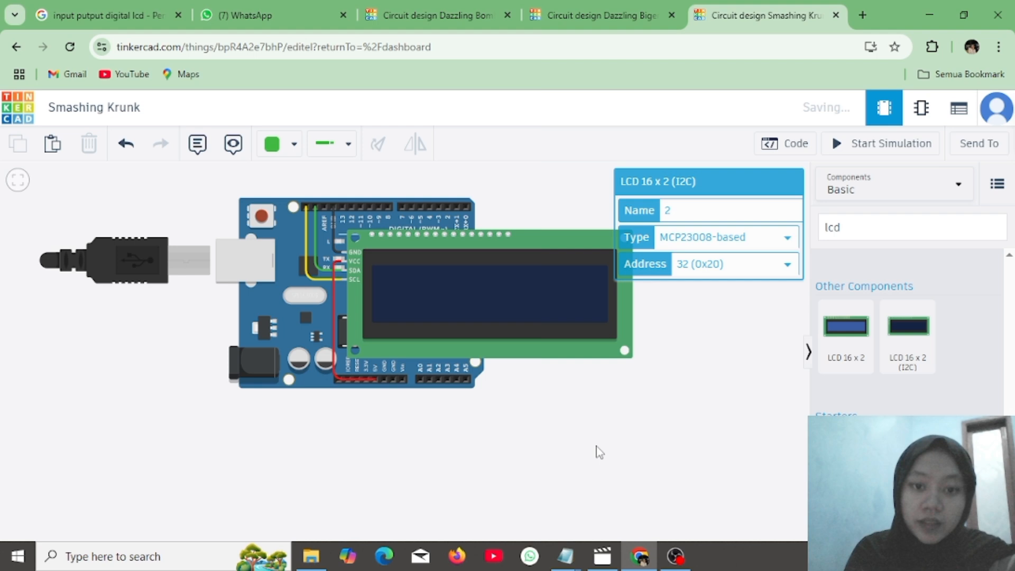
# Search components for bread and place a mini breadboard below the Arduino.
pyautogui.click(913, 237)
pyautogui.press('BackSpace')
pyautogui.press('BackSpace')
pyautogui.press('BackSpace')
pyautogui.write('bread')
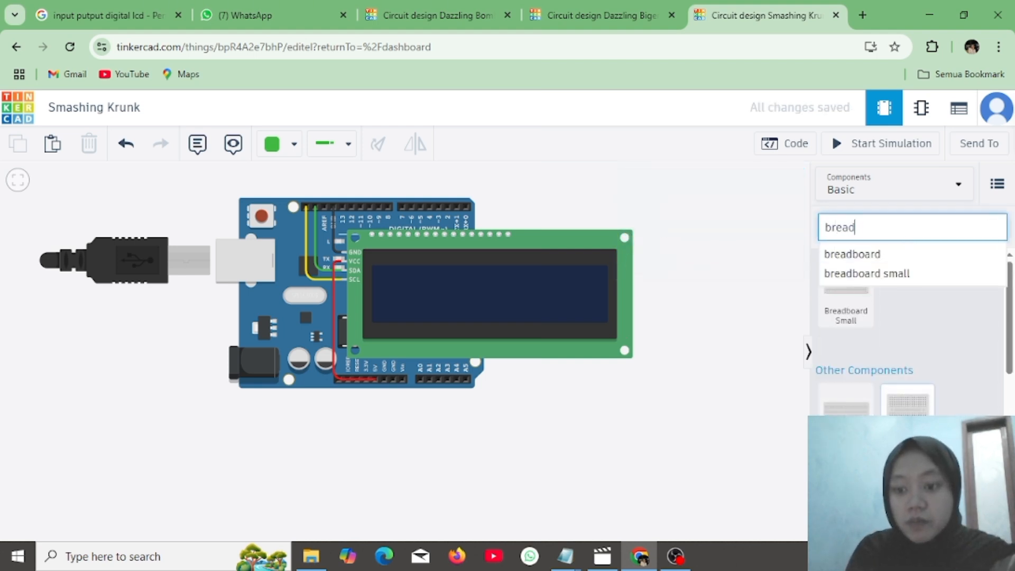
pyautogui.moveTo(907, 404); pyautogui.dragTo(384, 493)
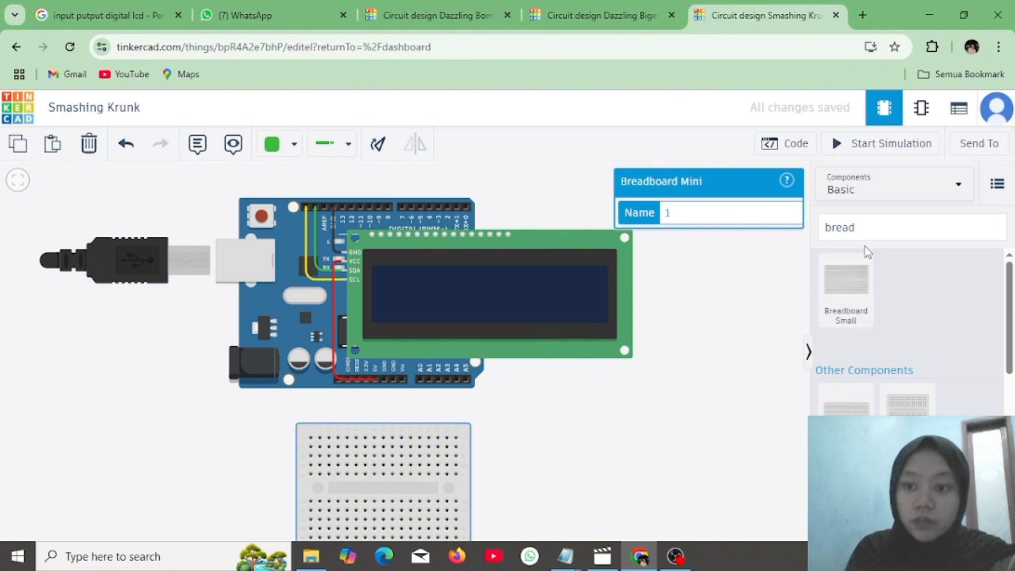
# Search components for phot and place a photoresistor in the lower half of the mini breadboard.
pyautogui.moveTo(863, 229); pyautogui.dragTo(830, 228)
pyautogui.press('BackSpace')
pyautogui.press('BackSpace')
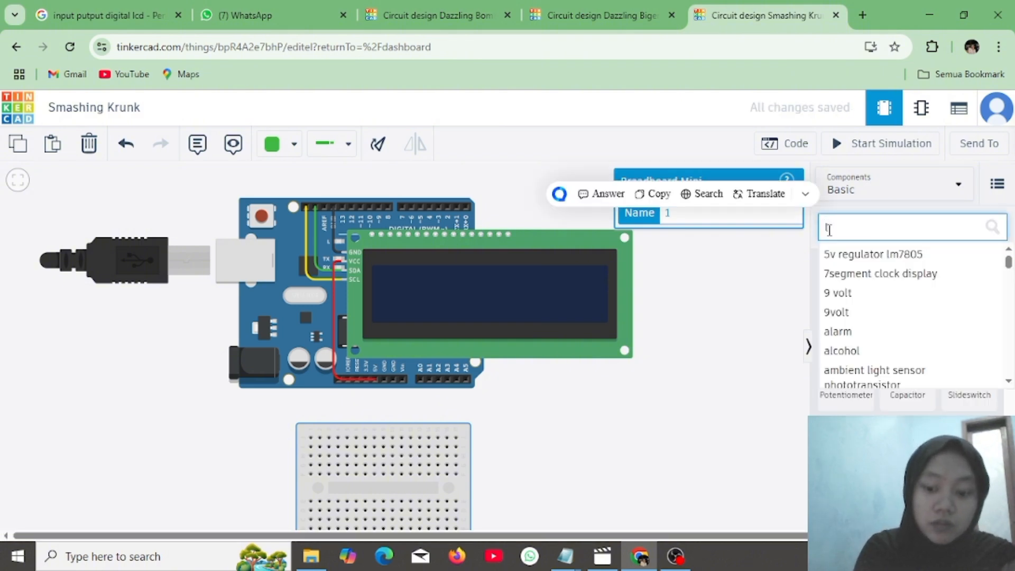
pyautogui.write('phot')
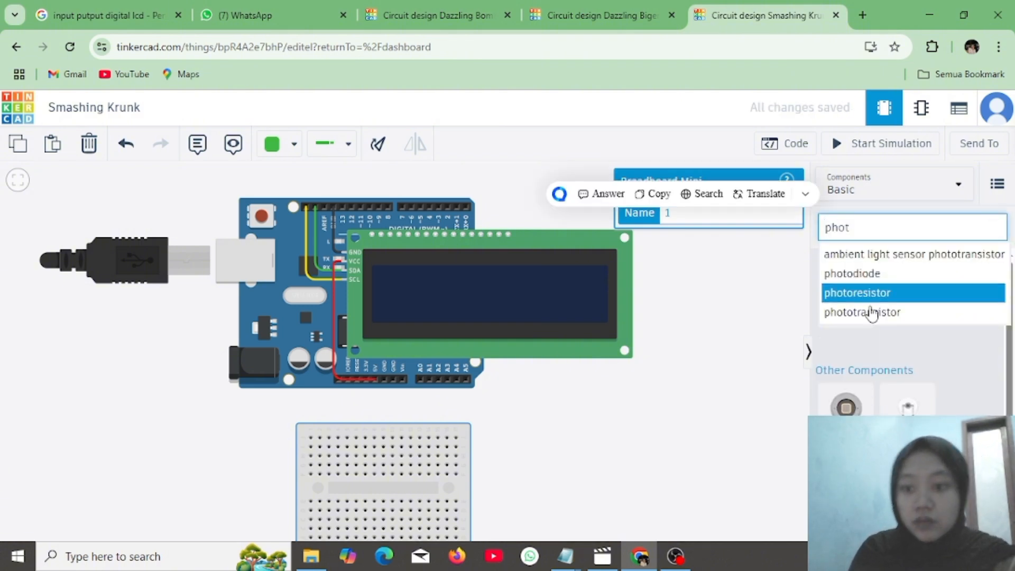
pyautogui.click(958, 370)
pyautogui.moveTo(854, 290); pyautogui.dragTo(370, 537)
pyautogui.scroll(-5, 371, 537)
pyautogui.scroll(4, 371, 537)
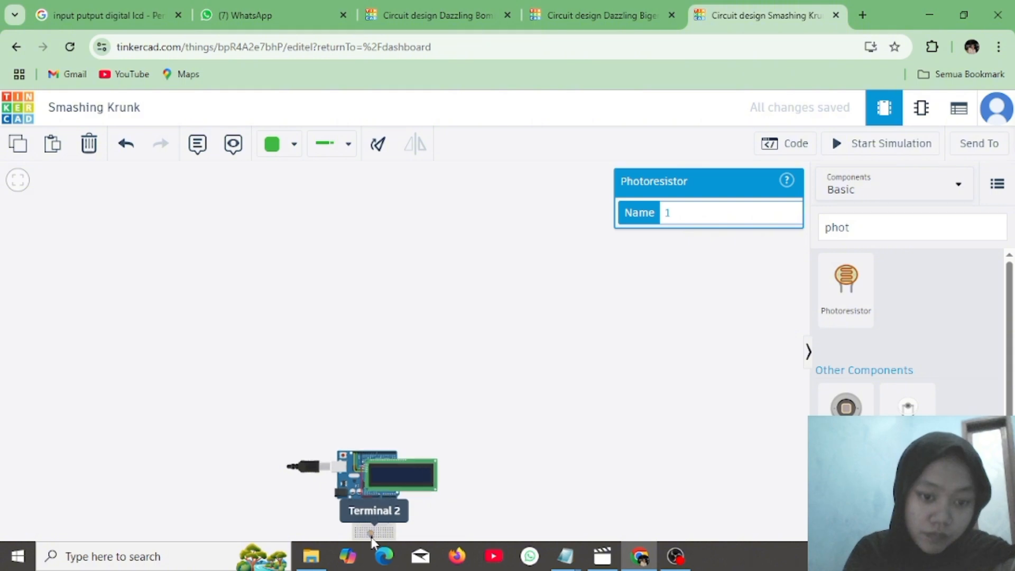
pyautogui.moveTo(579, 447); pyautogui.dragTo(573, 386)
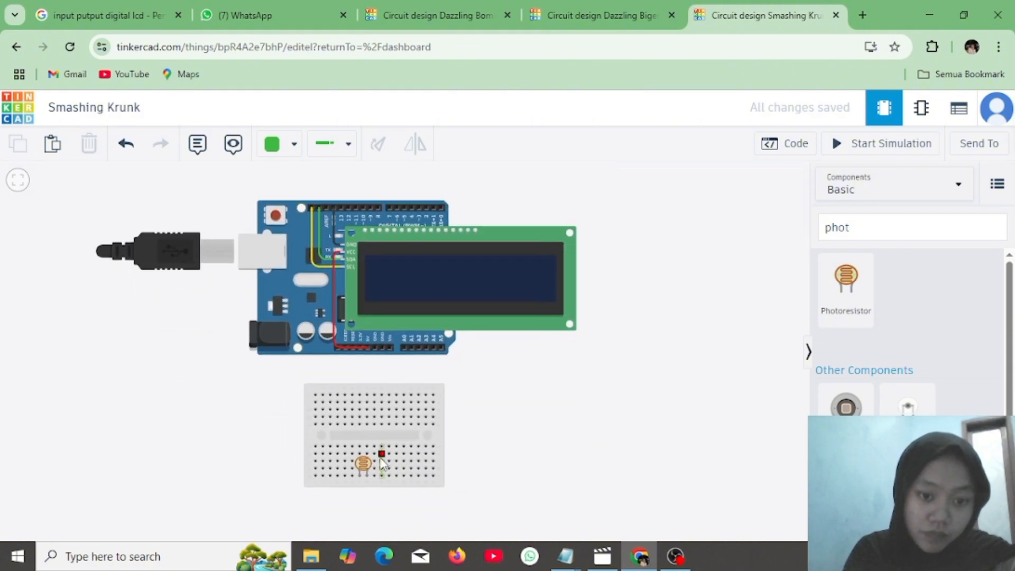
# Search components for resi and place a resistor across the mini breadboard's centre gap, in the column of the photoresistor's right terminal.
pyautogui.doubleClick(832, 228)
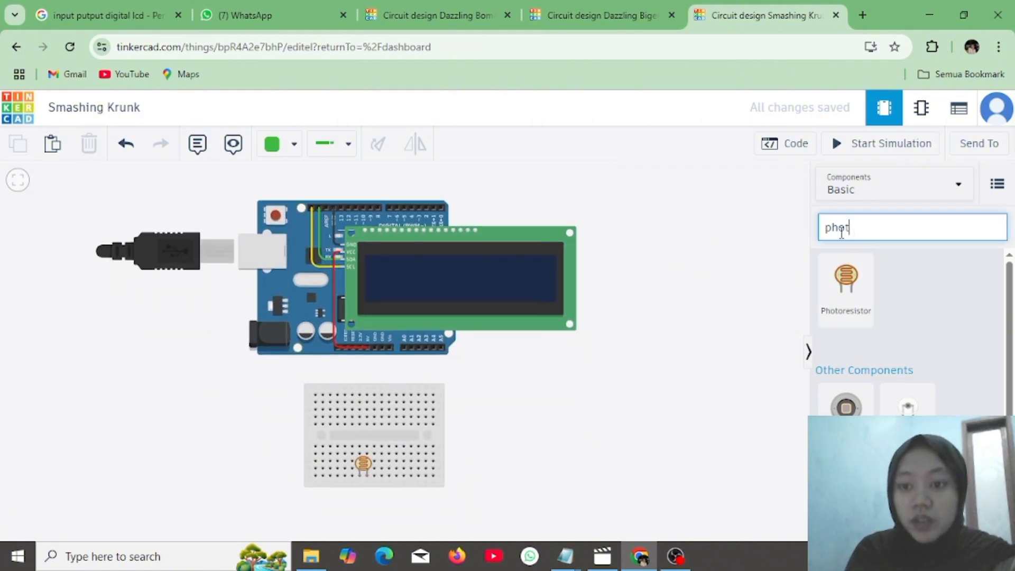
pyautogui.write('resi')
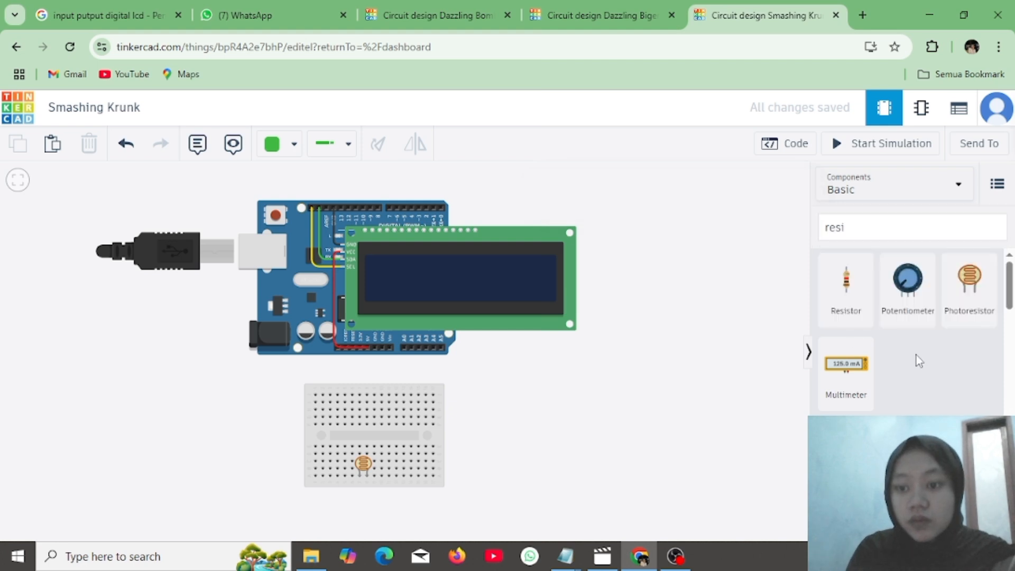
pyautogui.moveTo(843, 311); pyautogui.dragTo(368, 441)
pyautogui.click(519, 471)
# Connect the junction of the resistor and photoresistor to Arduino pin A0 with a green wire routed around the mini breadboard's right side.
pyautogui.click(278, 154)
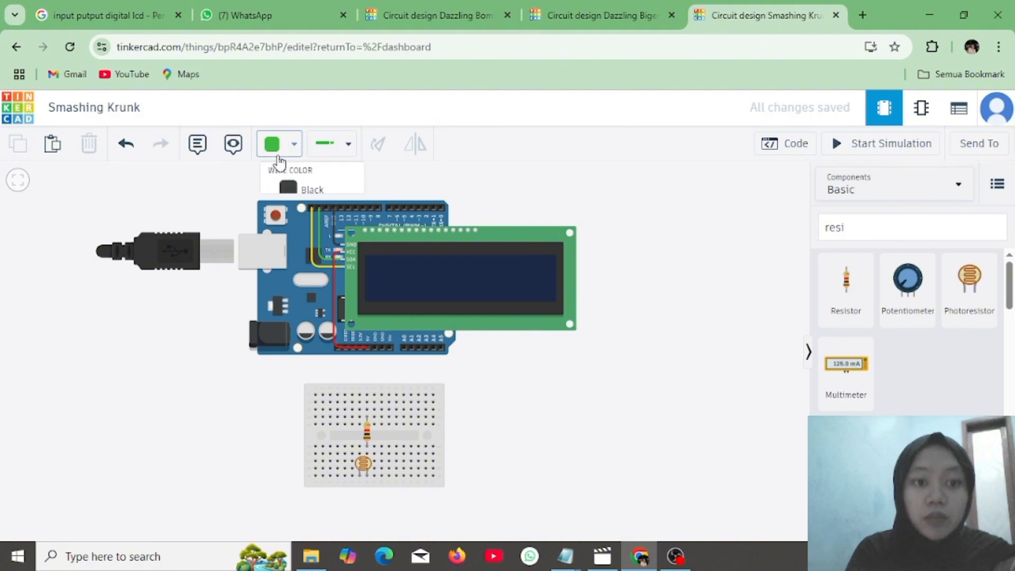
pyautogui.click(368, 453)
pyautogui.click(467, 453)
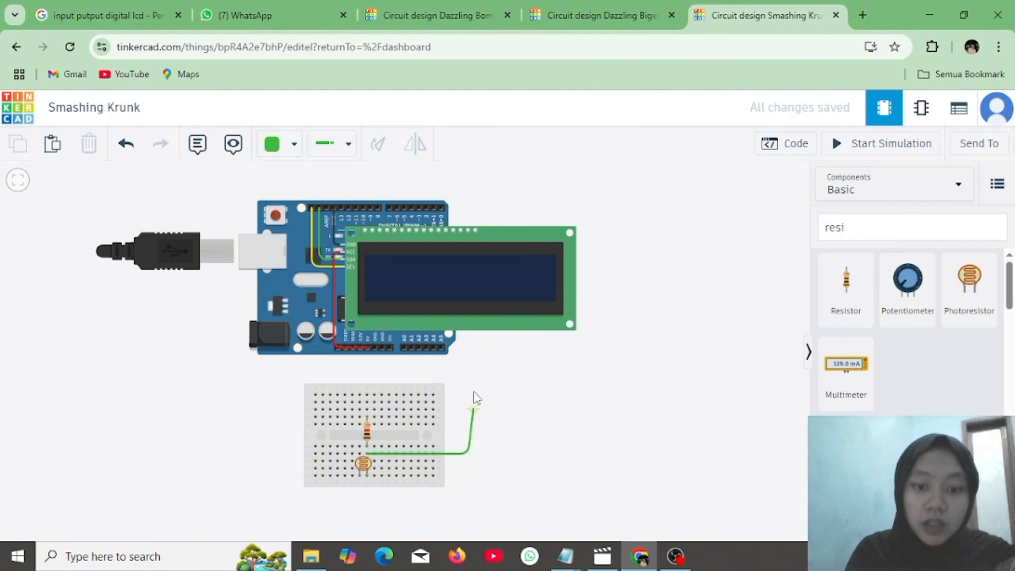
pyautogui.click(459, 365)
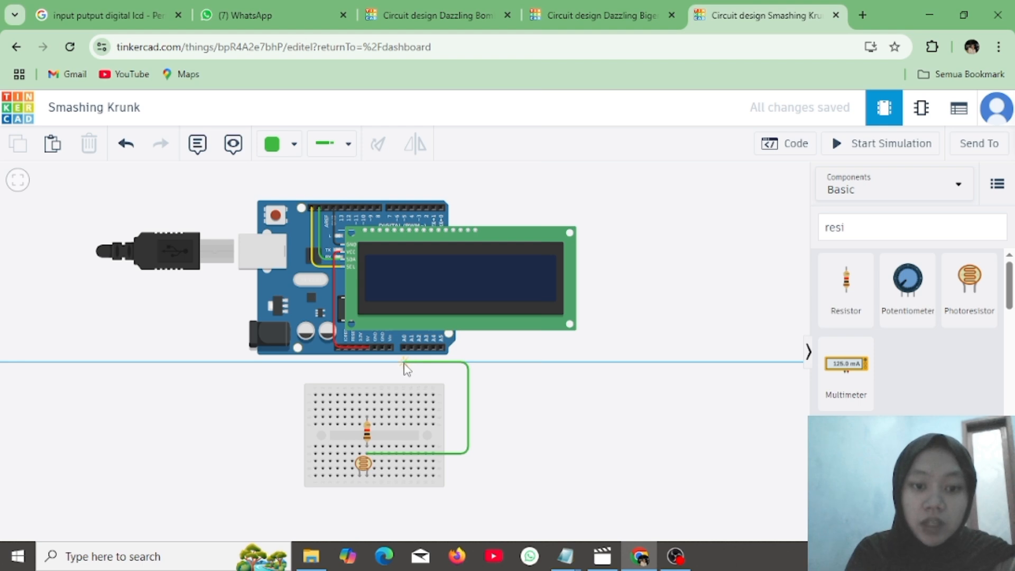
pyautogui.click(405, 352)
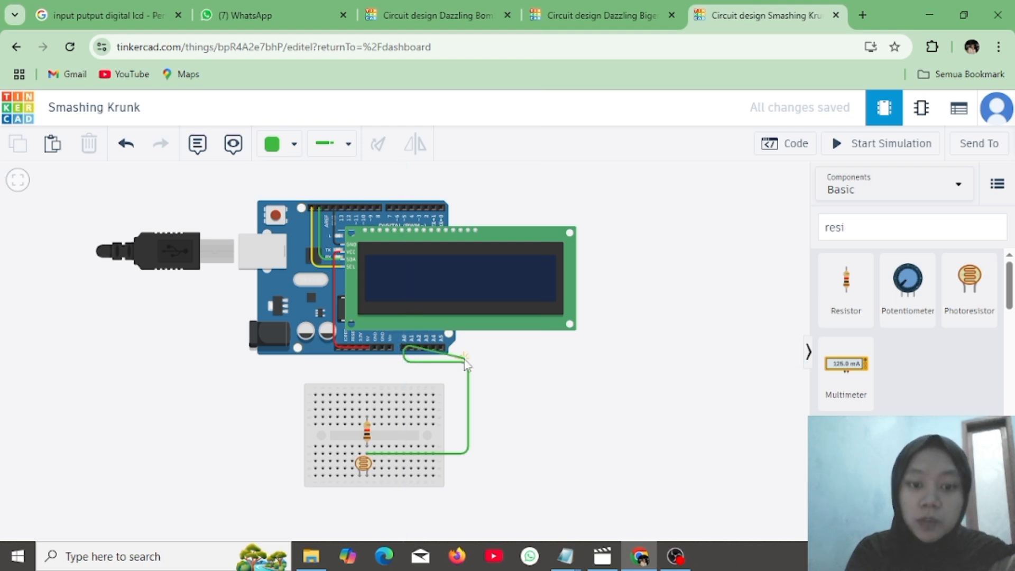
pyautogui.click(405, 349)
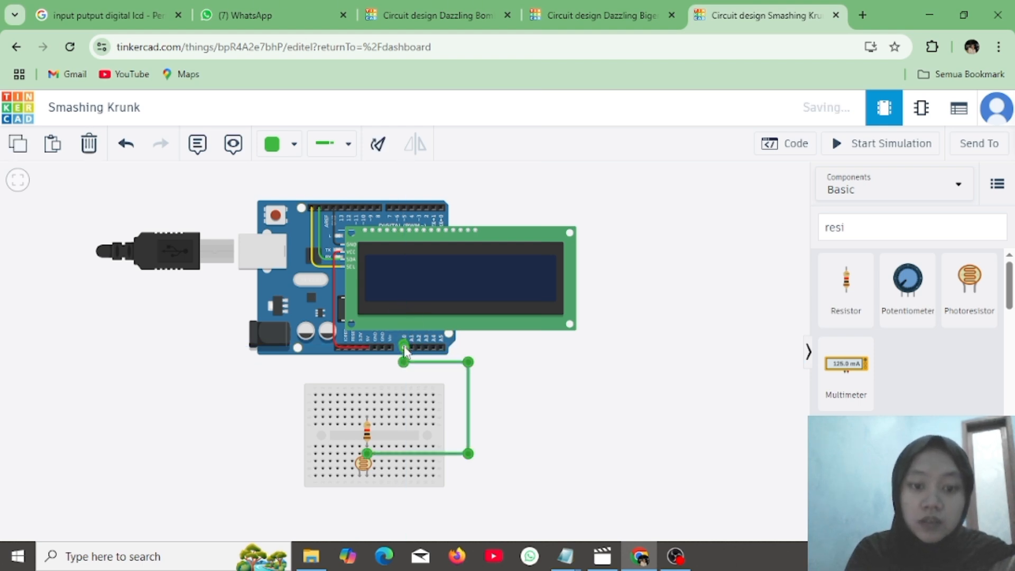
pyautogui.click(569, 355)
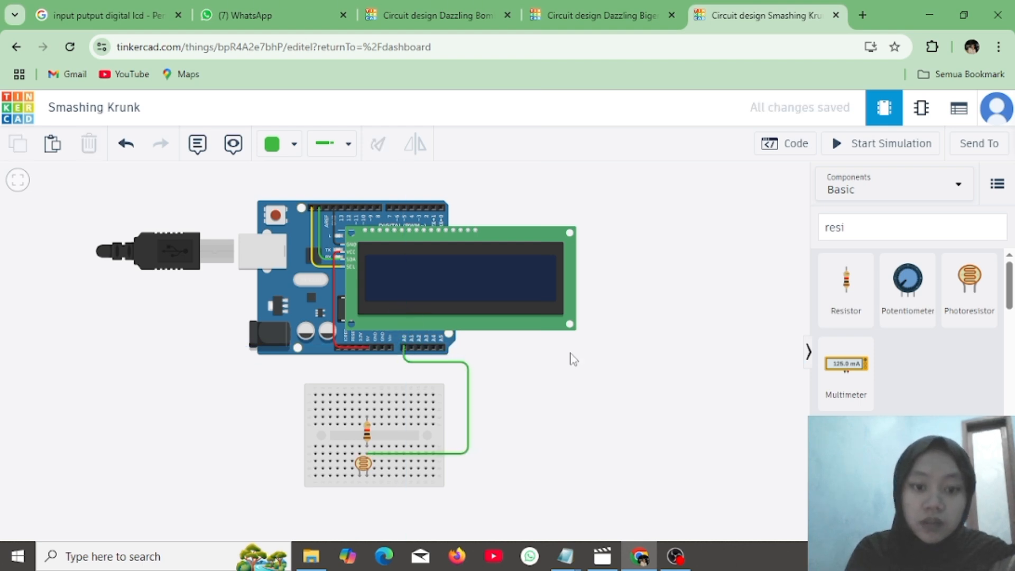
# Connect the upper end of the resistor's column to the Arduino's 5V pin with a red wire.
pyautogui.click(271, 145)
pyautogui.click(306, 221)
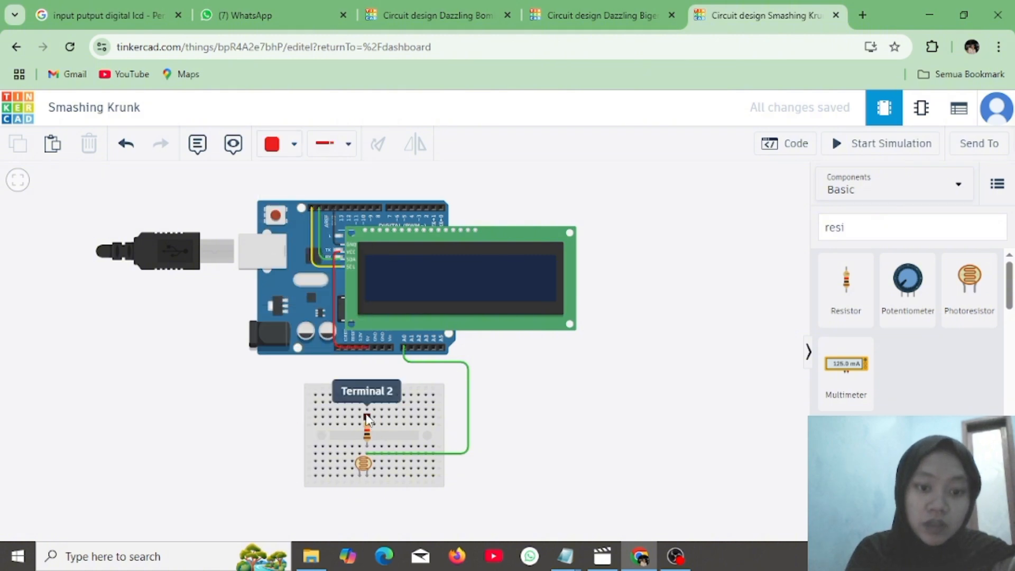
pyautogui.click(366, 396)
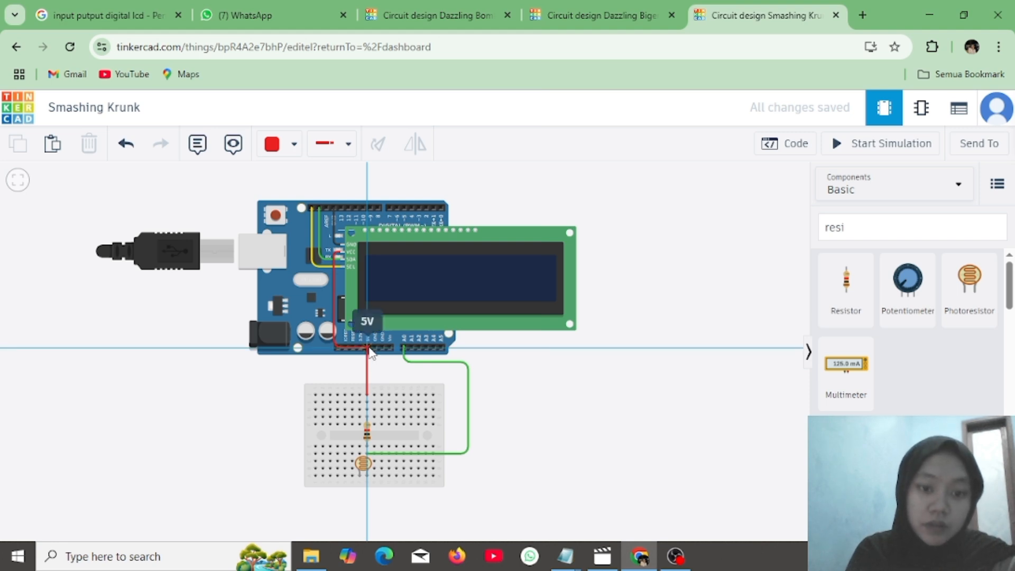
pyautogui.click(369, 349)
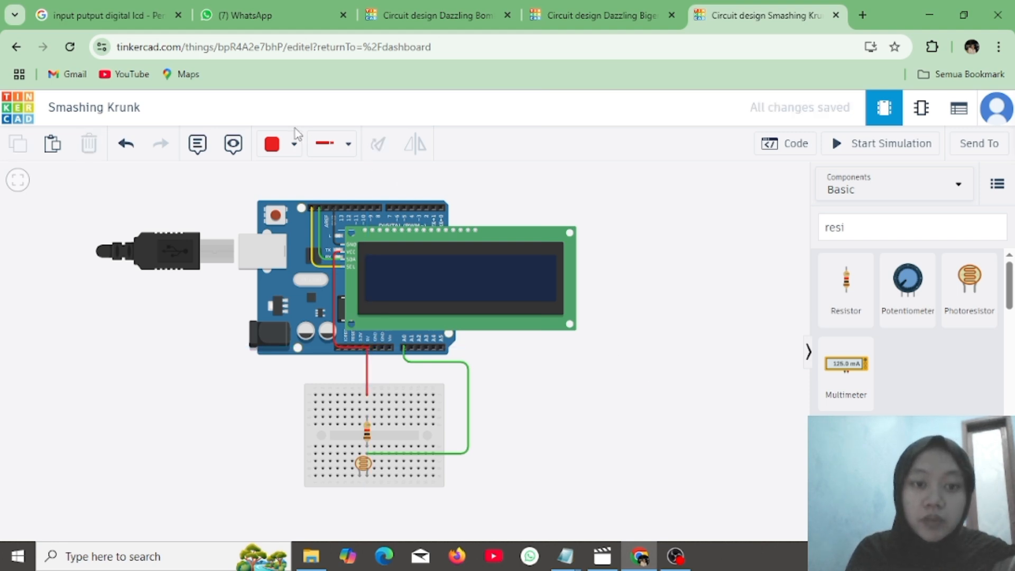
# Connect the Arduino's GND pin to the photoresistor's left terminal with a black wire routed around the mini breadboard's left side.
pyautogui.click(294, 144)
pyautogui.click(314, 196)
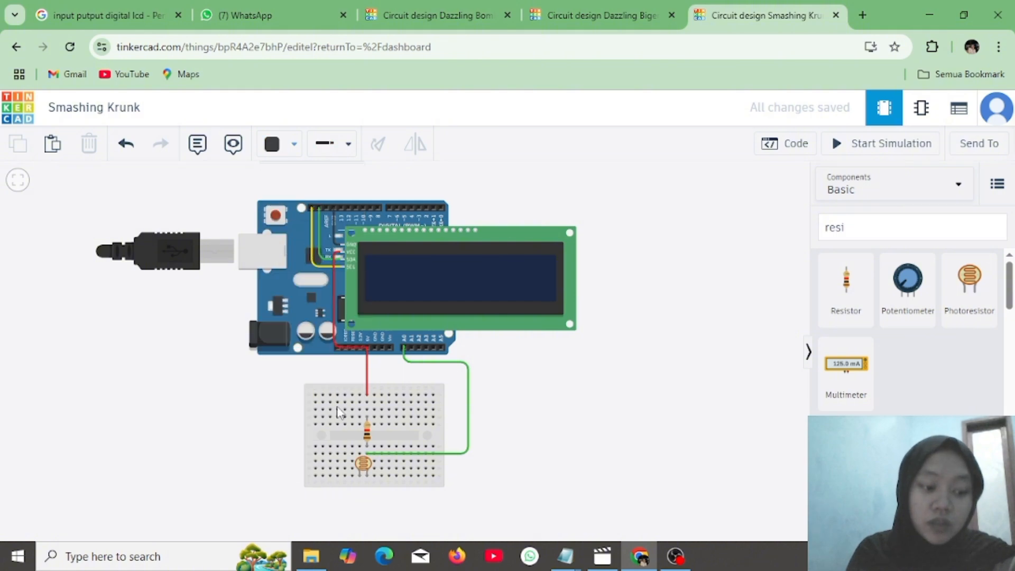
pyautogui.click(375, 348)
pyautogui.click(374, 374)
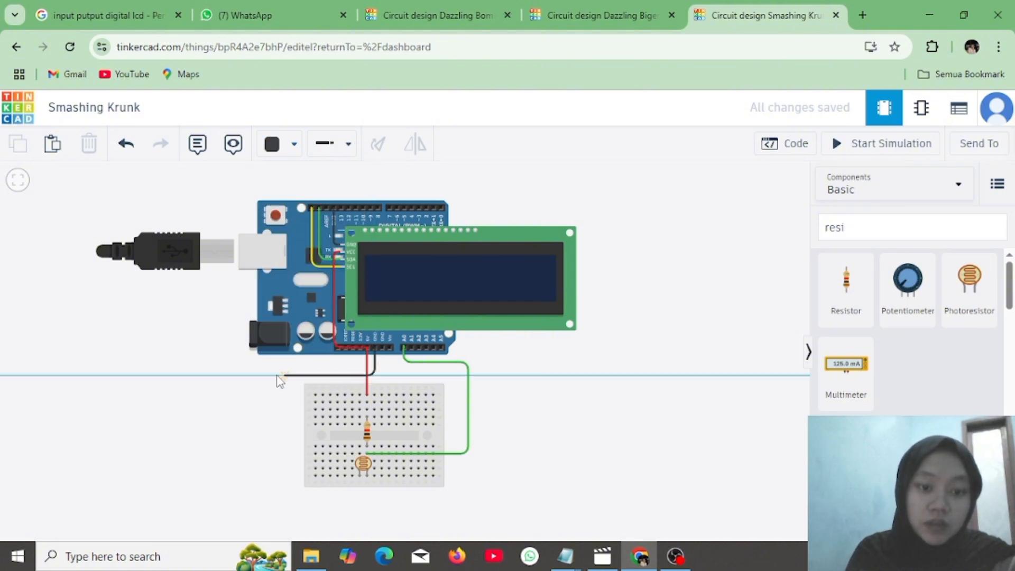
pyautogui.click(273, 375)
pyautogui.click(273, 474)
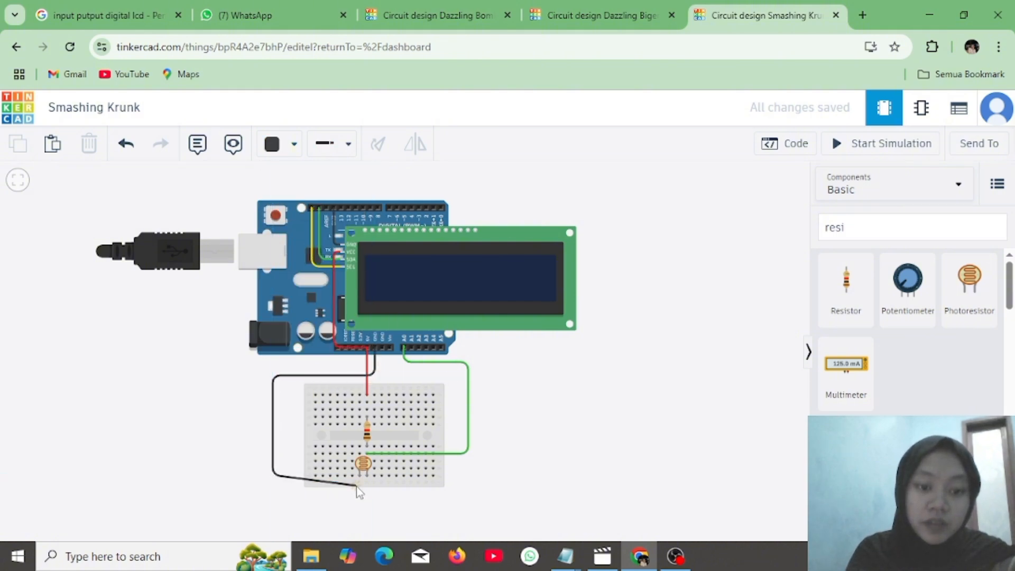
pyautogui.click(360, 474)
pyautogui.click(555, 489)
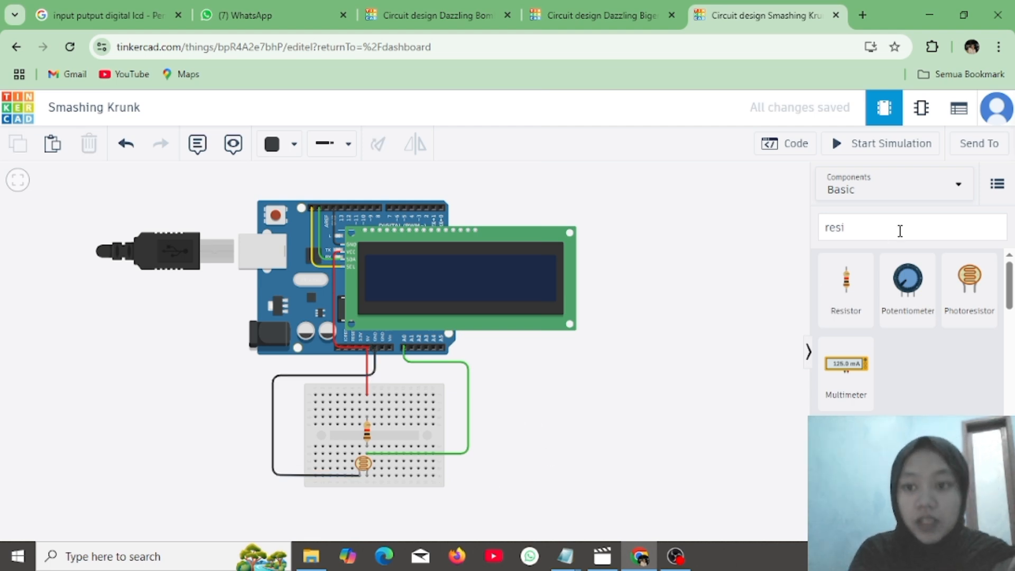
# Open the Arduino's code editor and switch it from Blocks to Text mode, accepting the loss of the blocks.
pyautogui.click(782, 144)
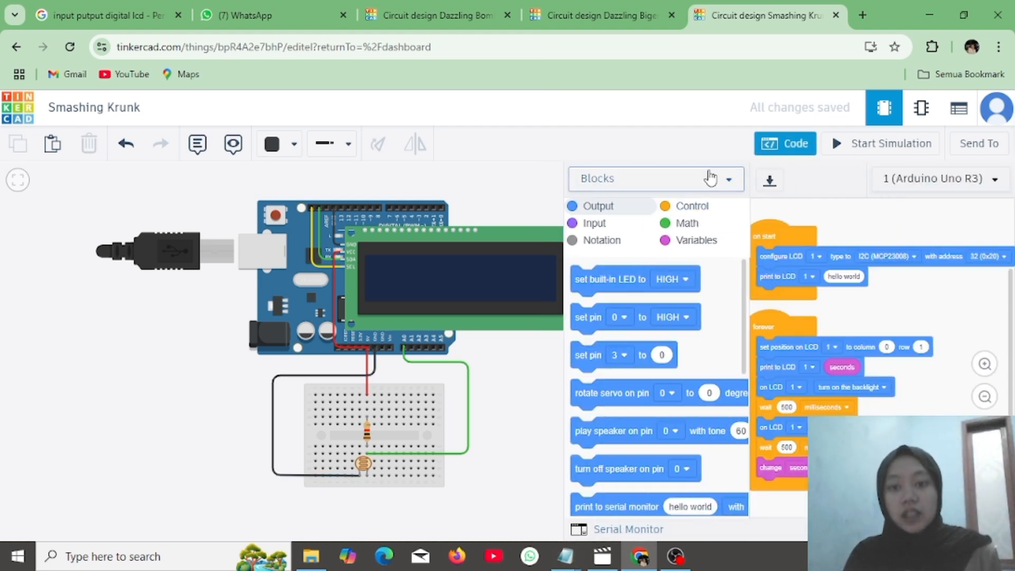
pyautogui.click(710, 177)
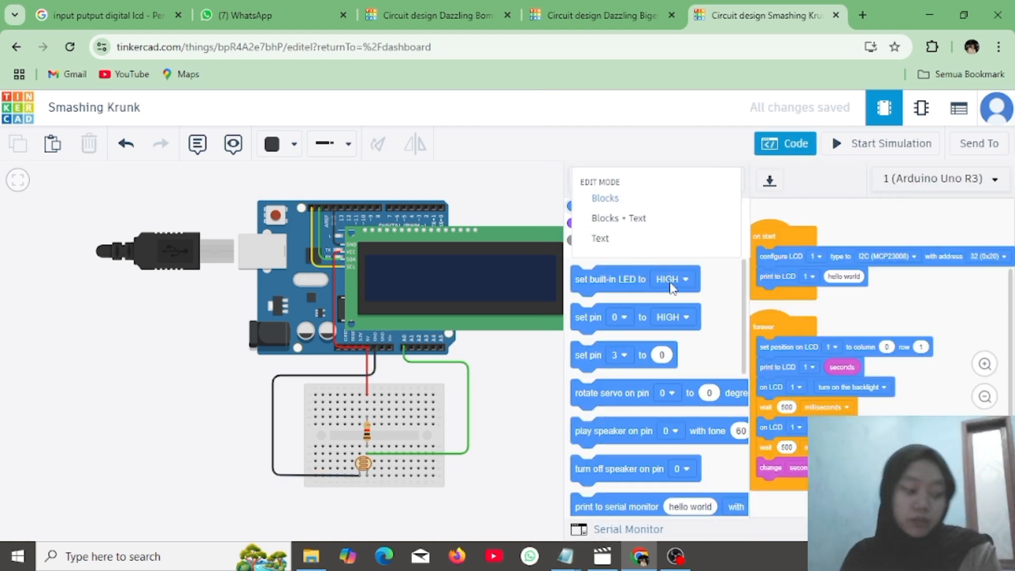
pyautogui.click(645, 239)
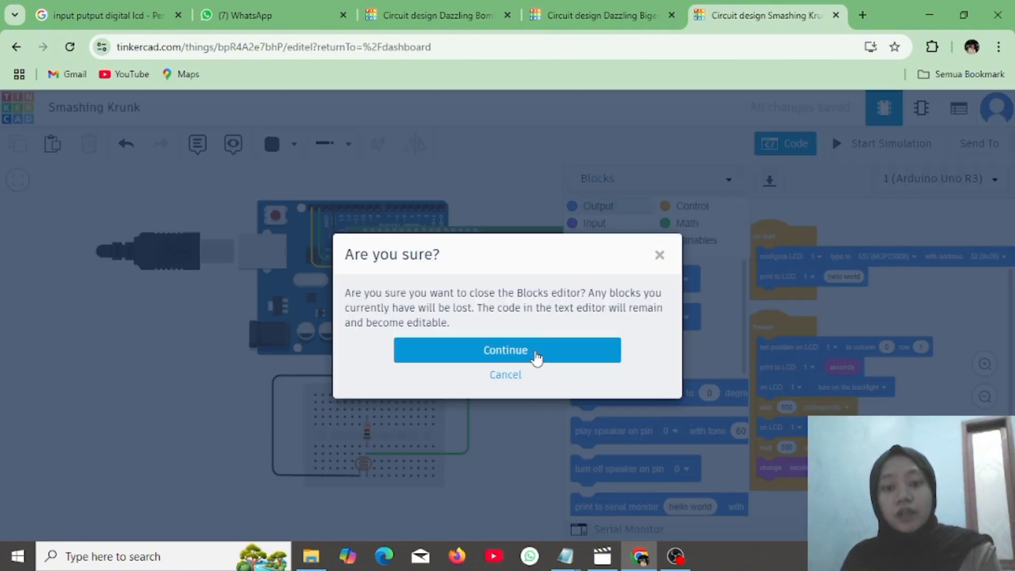
pyautogui.click(534, 353)
# Copy the entire sensor sketch from the untitled Notepad file and replace all the Arduino code in Tinkercad with it.
pyautogui.moveTo(565, 556)
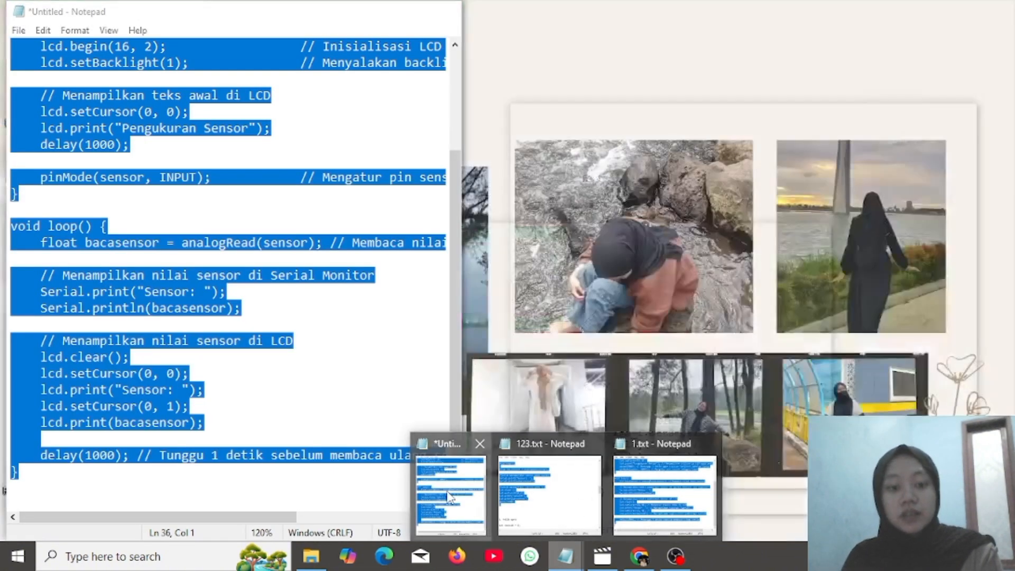
pyautogui.click(451, 497)
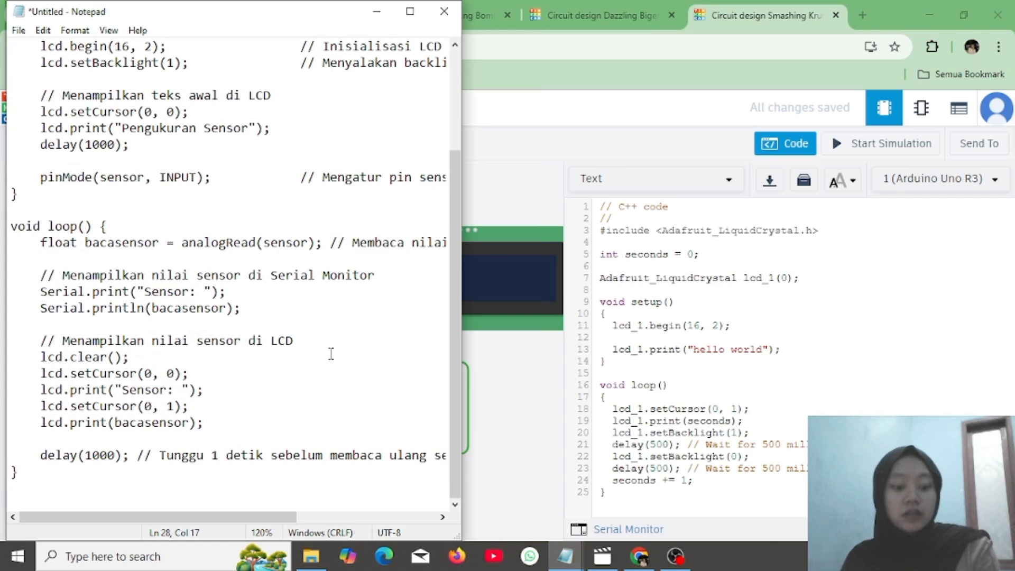
pyautogui.hotkey('ctrl', 'a')
pyautogui.hotkey('ctrl', 'c')
pyautogui.click(702, 263)
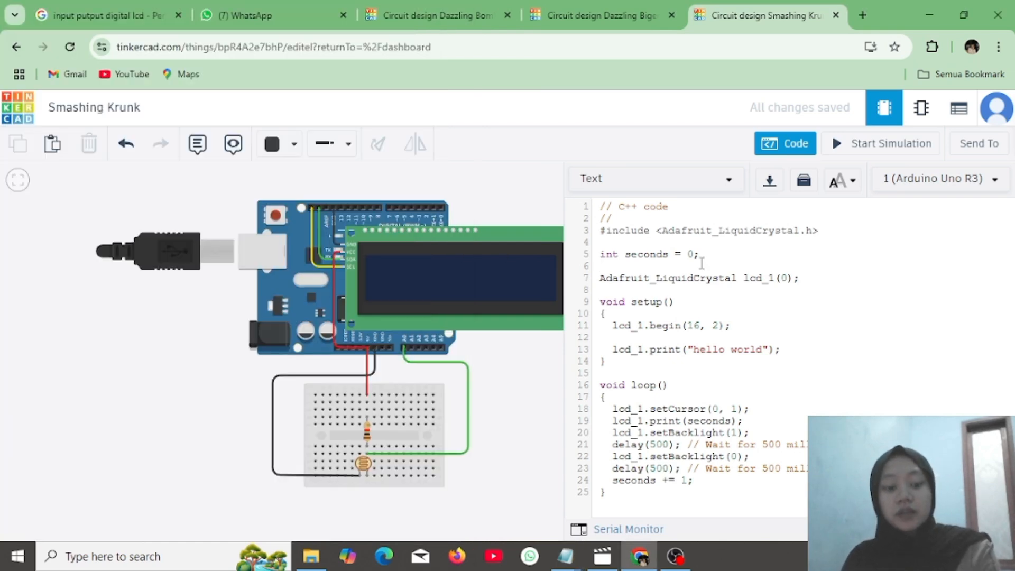
pyautogui.hotkey('ctrl', 'a')
pyautogui.hotkey('ctrl', 'v')
# Review the pasted sketch from the library includes to the end of the loop, and check the list of available libraries.
pyautogui.scroll(3, 735, 306)
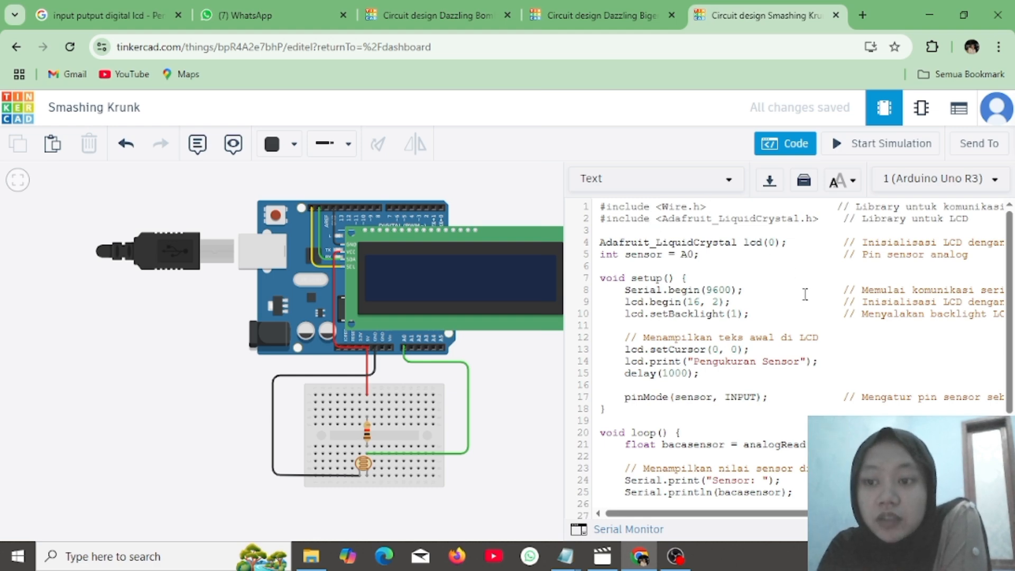
pyautogui.hscroll(1, 804, 294)
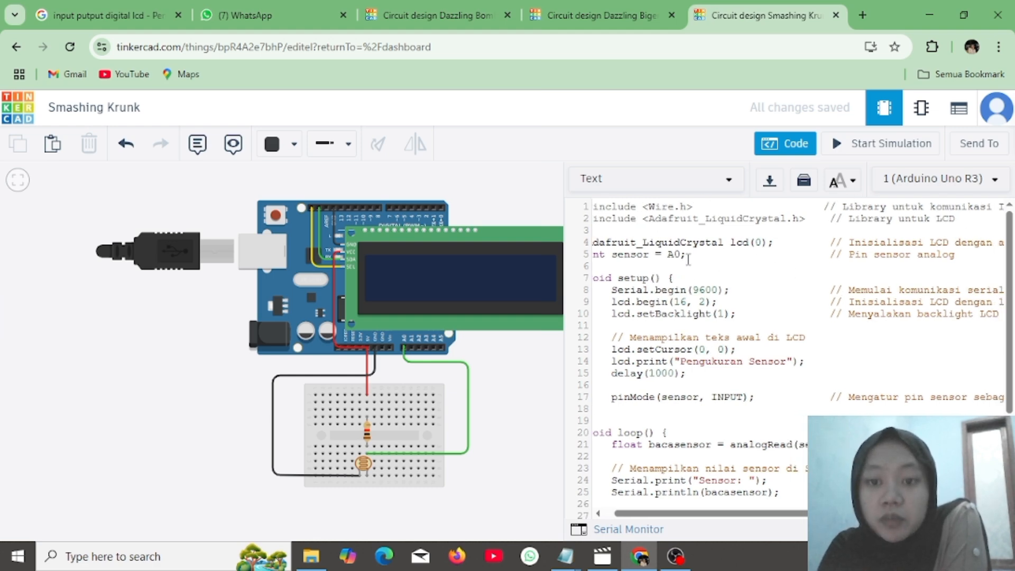
pyautogui.hscroll(-1, 688, 258)
pyautogui.click(803, 180)
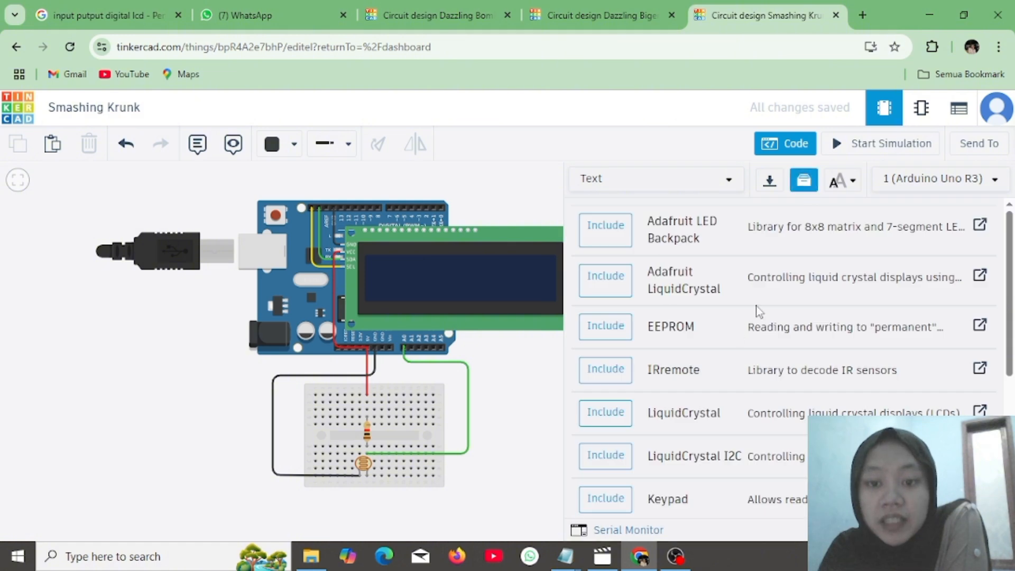
pyautogui.click(803, 180)
pyautogui.scroll(-1, 697, 319)
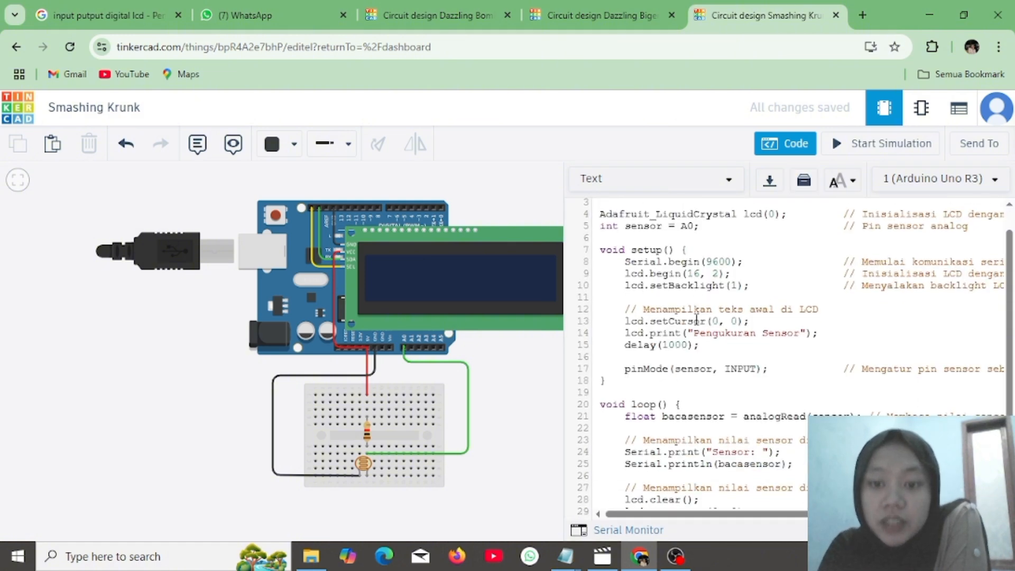
pyautogui.scroll(-1, 696, 320)
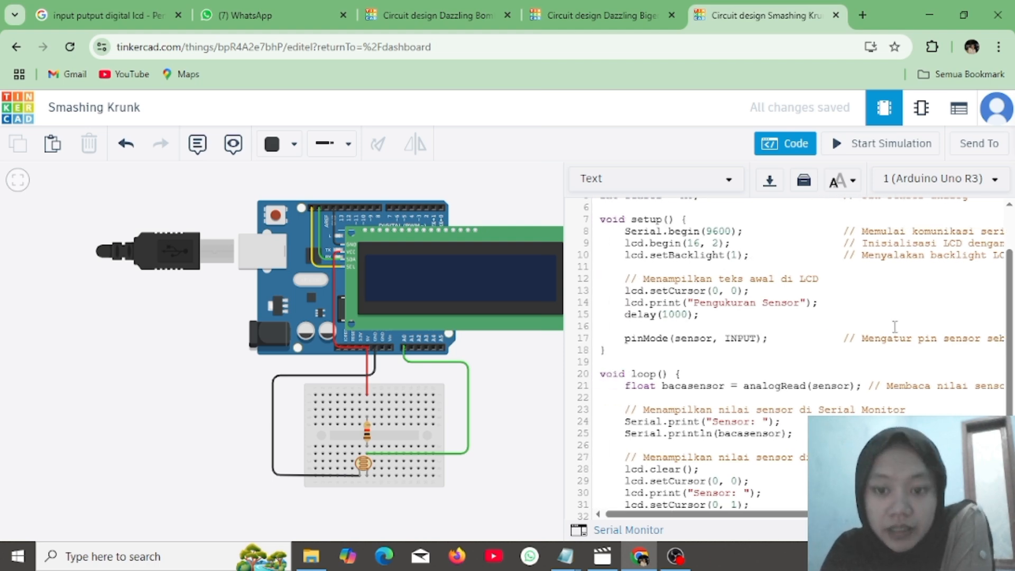
pyautogui.scroll(-1, 894, 326)
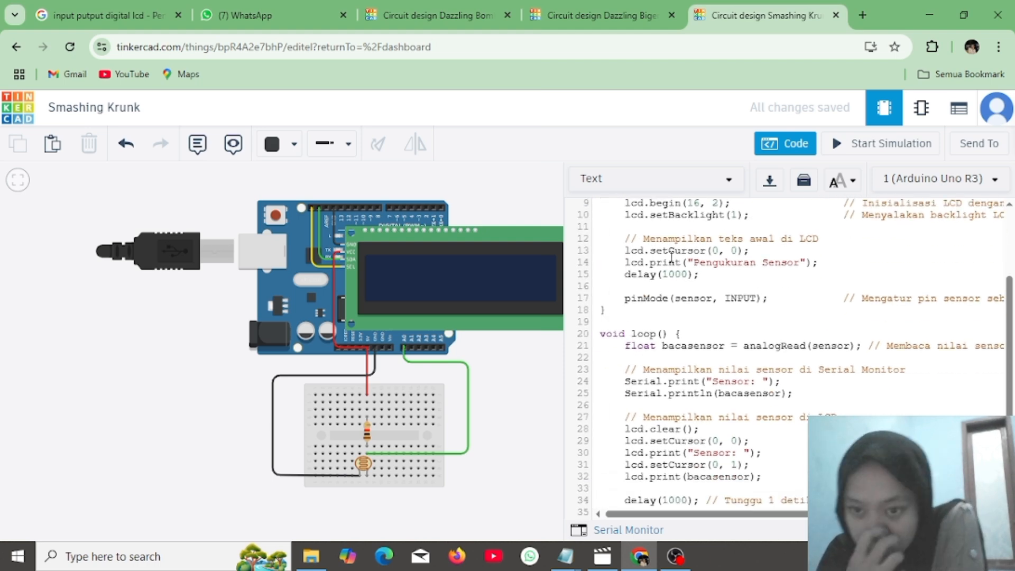
pyautogui.scroll(-1, 801, 295)
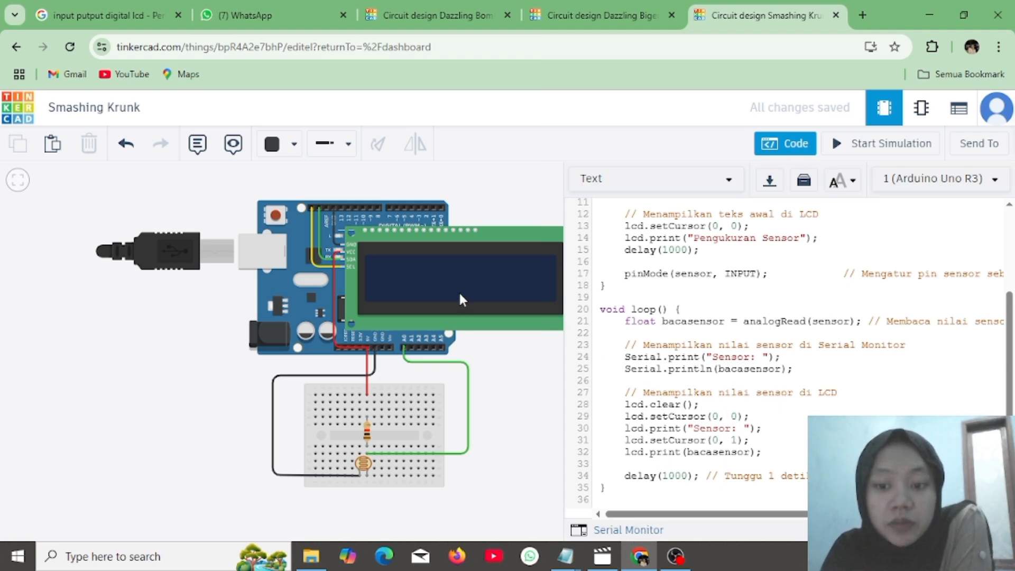
# Change the LCD label printed in the loop to "Hasil Sensor: " and test it with a short simulation run.
pyautogui.click(697, 431)
pyautogui.write('Hasil')
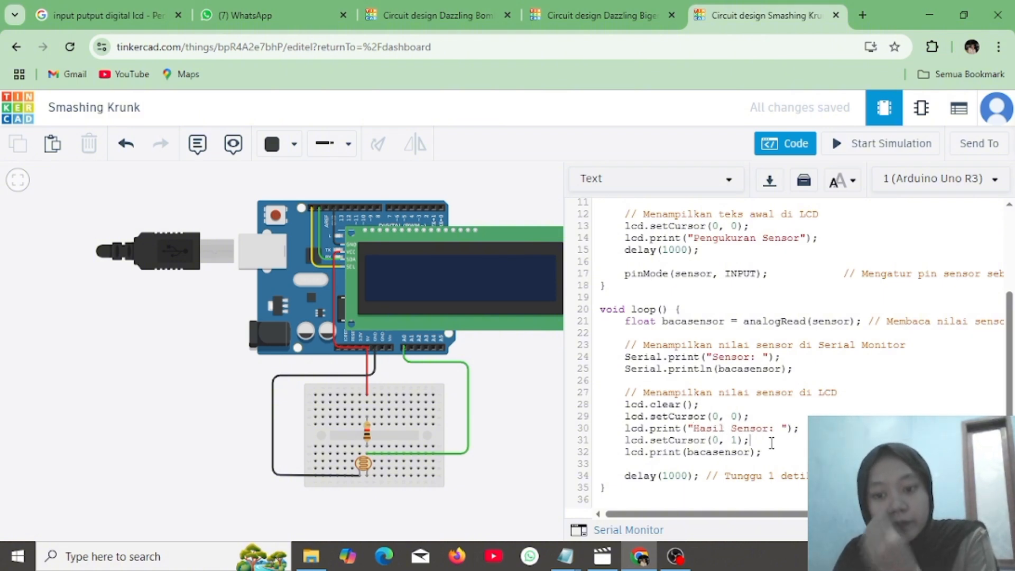
pyautogui.press('Down')
pyautogui.press('End')
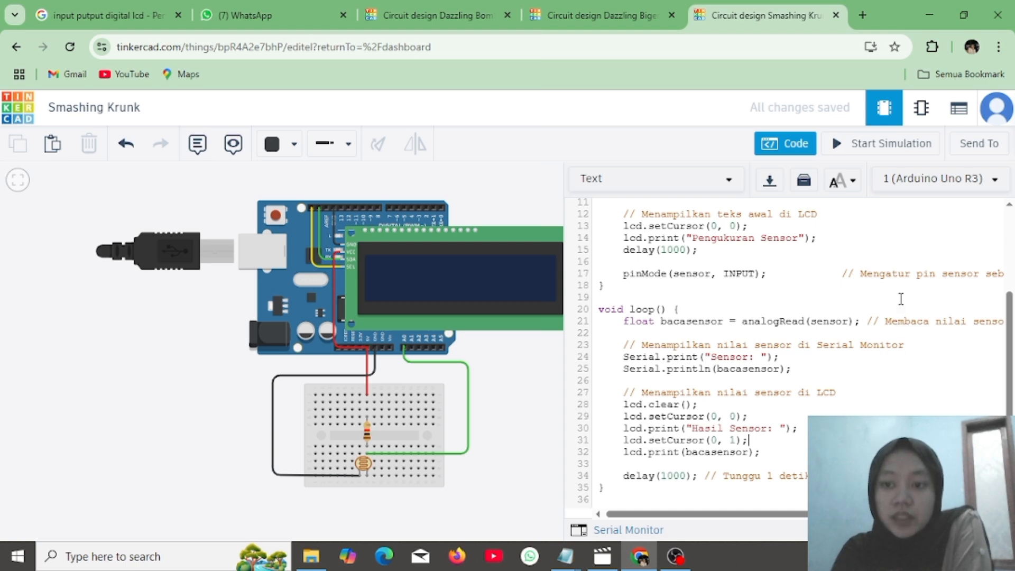
pyautogui.click(878, 152)
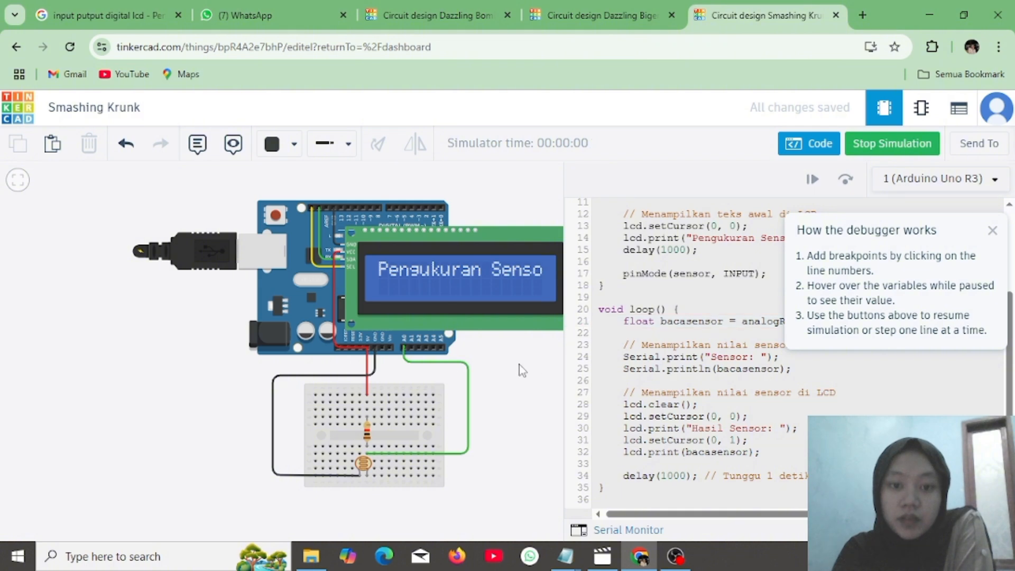
pyautogui.click(893, 145)
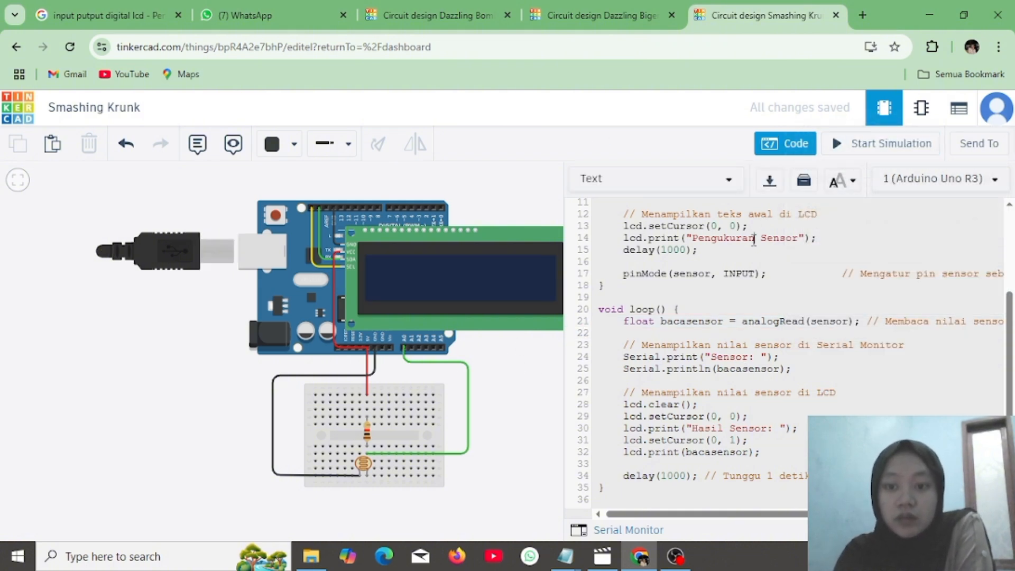
# Change the startup text printed on the LCD in setup to "Mengukur Sensor".
pyautogui.press('Delete')
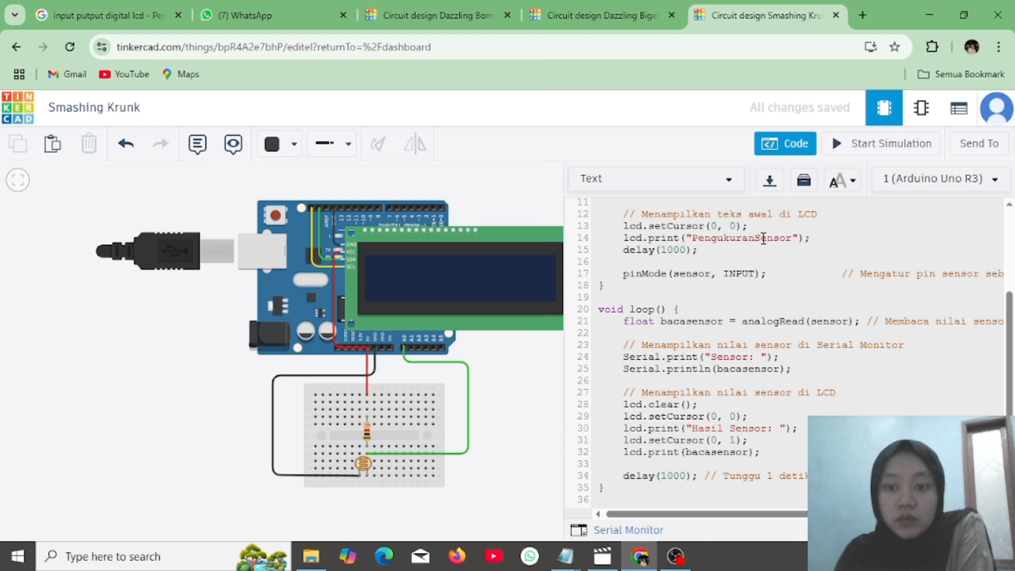
pyautogui.press('BackSpace')
pyautogui.press('BackSpace')
pyautogui.press('BackSpace')
pyautogui.press('BackSpace')
pyautogui.press('BackSpace')
pyautogui.press('BackSpace')
pyautogui.press('BackSpace')
pyautogui.press('BackSpace')
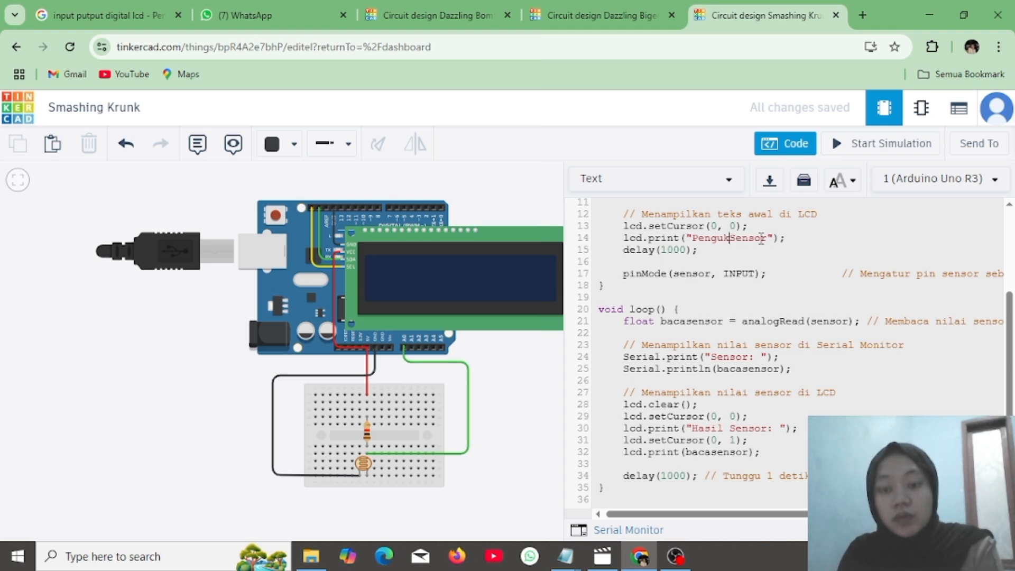
pyautogui.press('BackSpace')
pyautogui.press('BackSpace')
pyautogui.write('Mengukur')
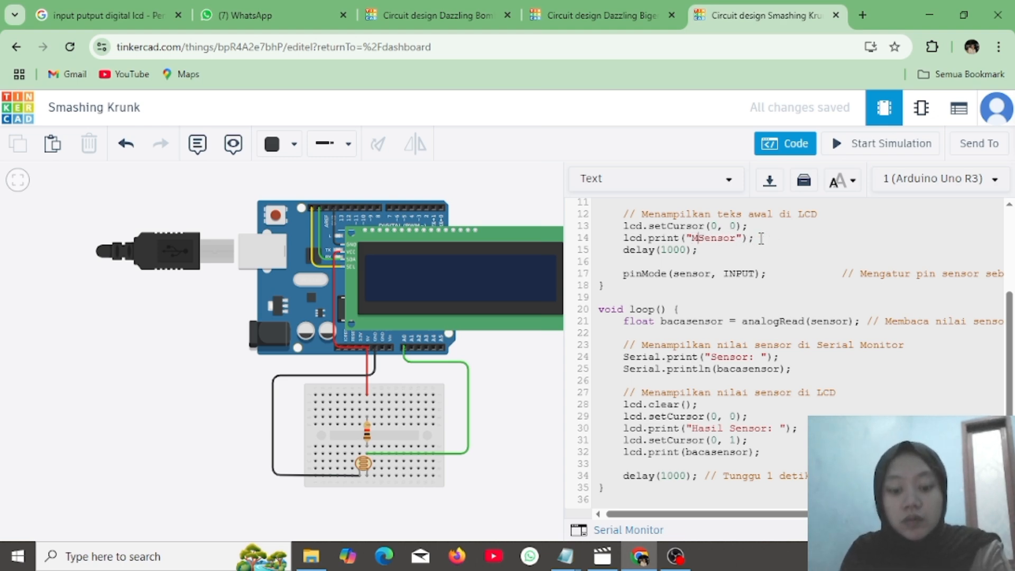
# Run the simulation, try the photoresistor's light-level slider, and check the LCD output against the start of the sketch.
pyautogui.click(869, 151)
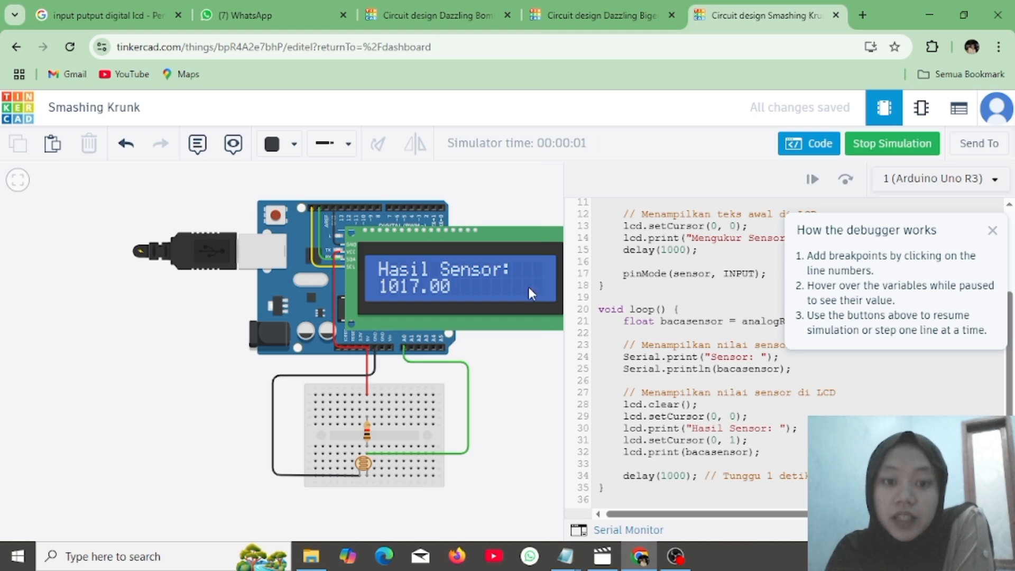
pyautogui.click(363, 463)
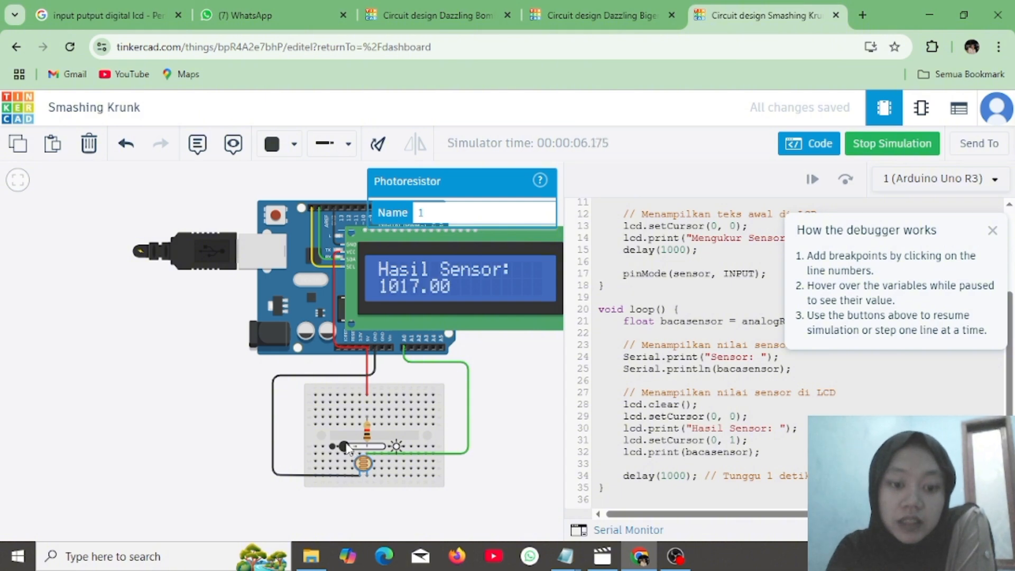
pyautogui.moveTo(344, 446)
pyautogui.mouseDown()
pyautogui.moveTo(381, 447)
pyautogui.moveTo(344, 446)
pyautogui.mouseUp()
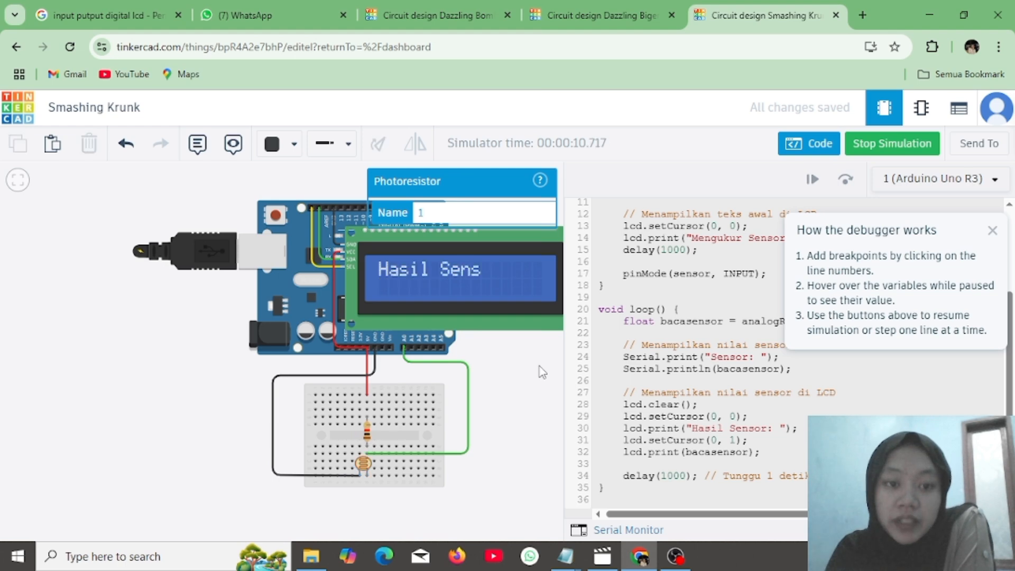
pyautogui.click(511, 384)
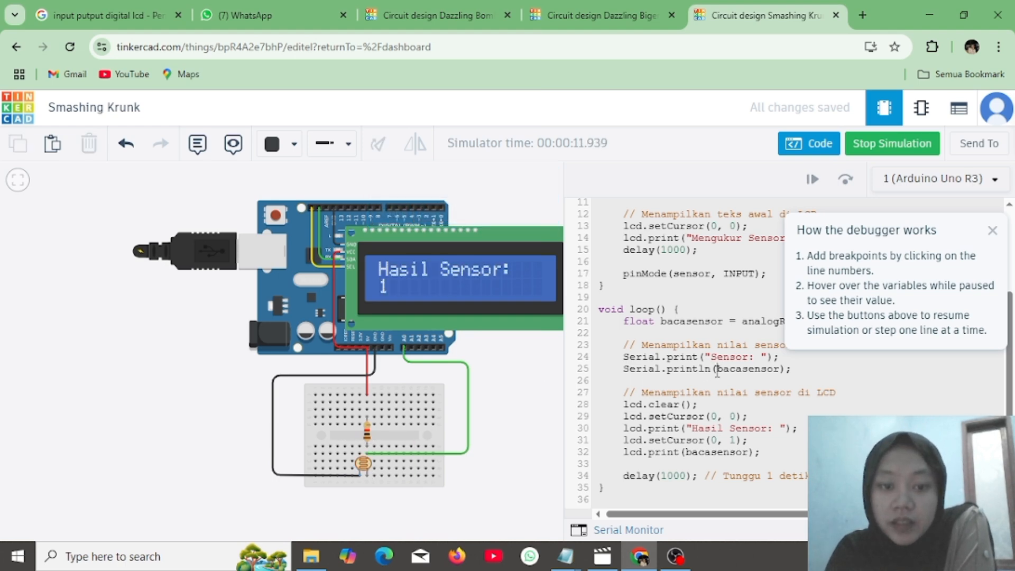
pyautogui.scroll(3, 717, 370)
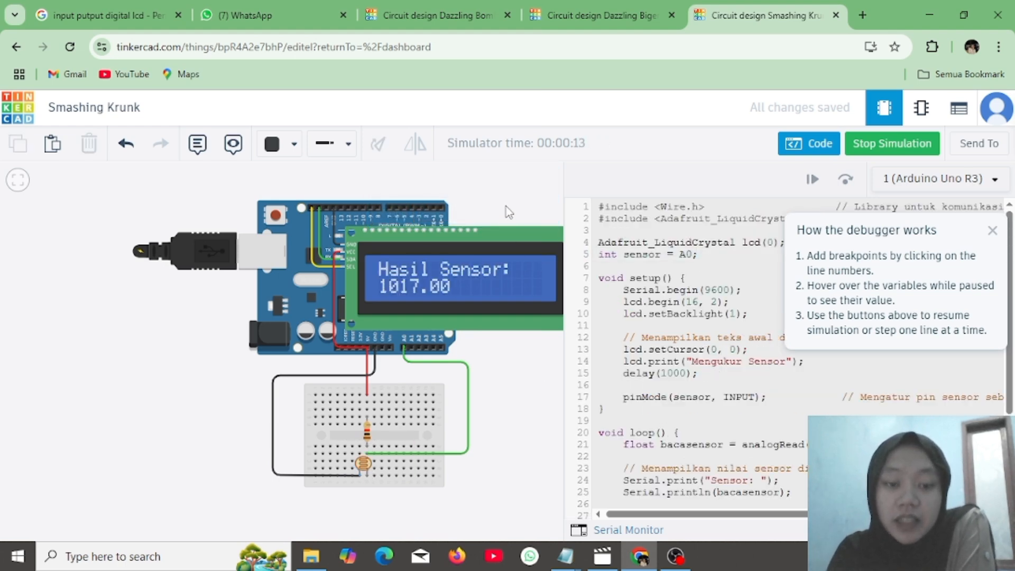